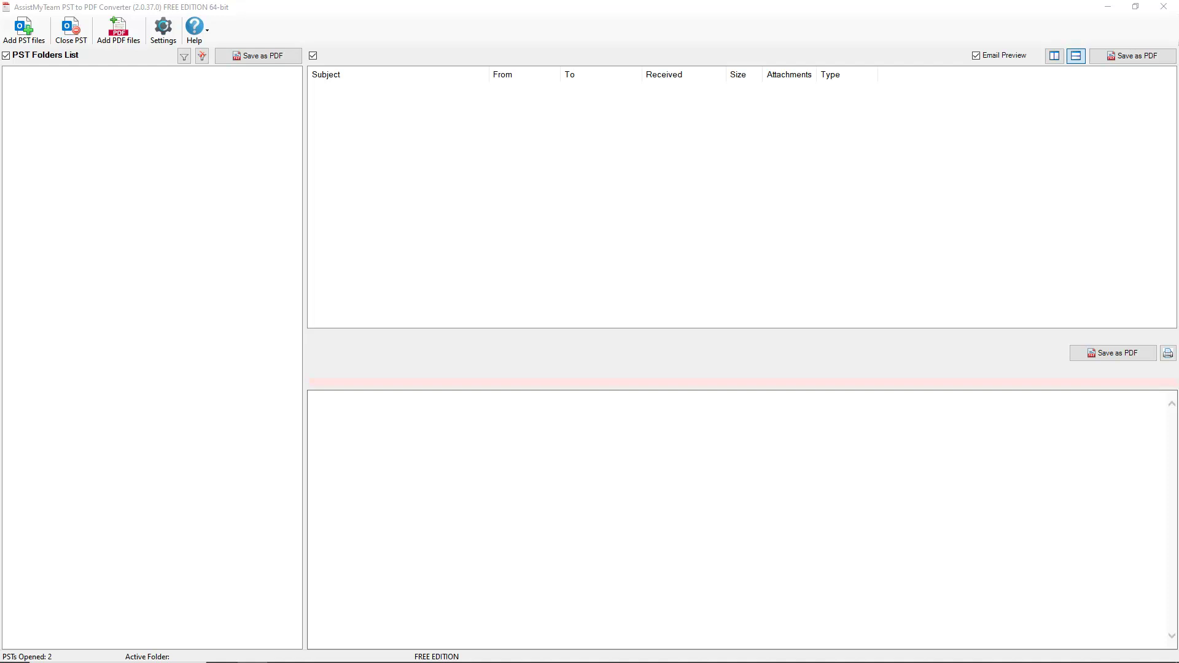
# - Load Contoso.pst and Test.pst into the converter via Add PST files
pyautogui.click(26, 36)
pyautogui.click(257, 125)
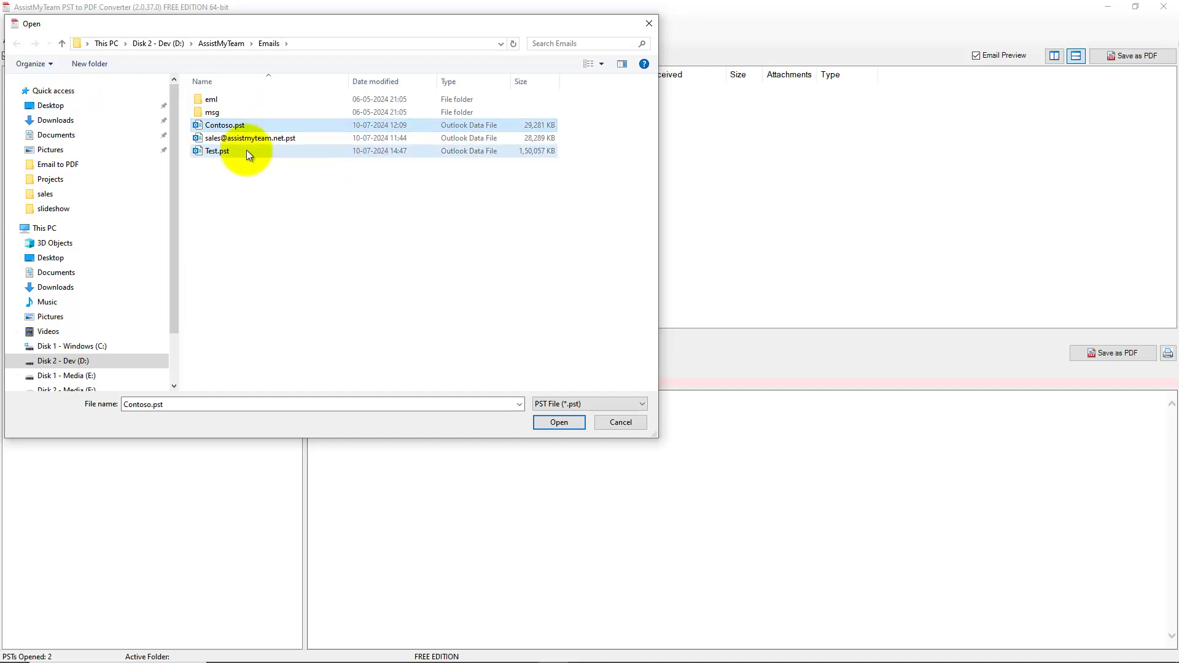
pyautogui.keyDown('ctrl'); pyautogui.click(245, 151); pyautogui.keyUp('ctrl')
pyautogui.click(562, 423)
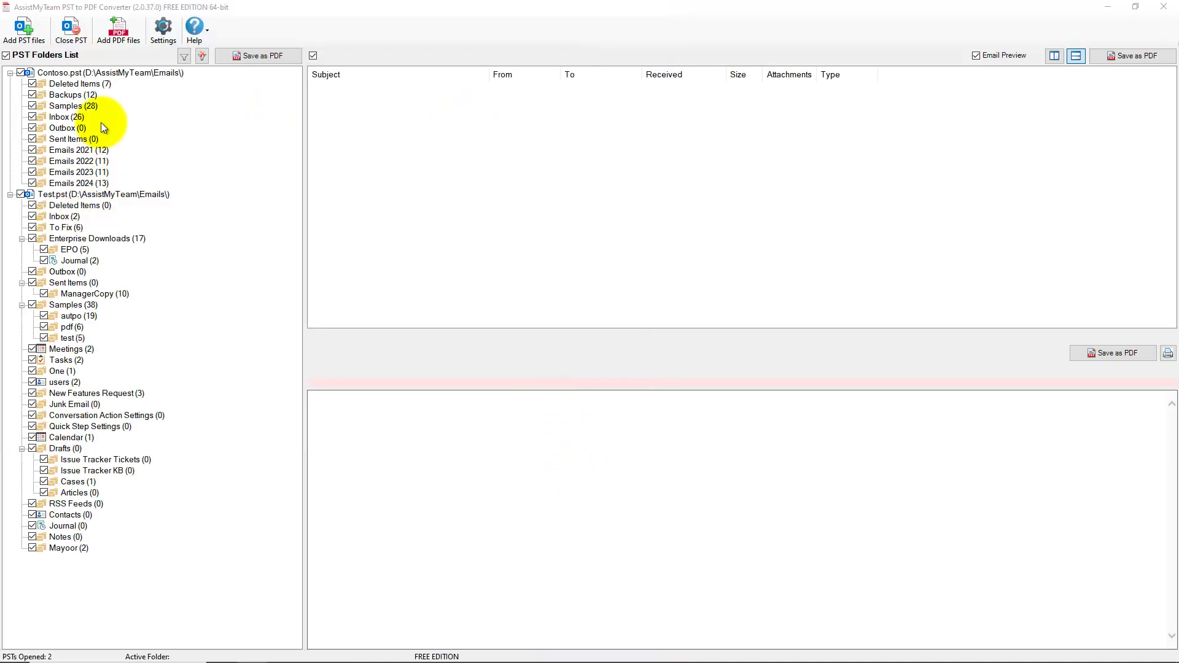
# - Browse Test.pst's Samples folder and preview the Luxury Condo Information and Documents emails
pyautogui.click(114, 72)
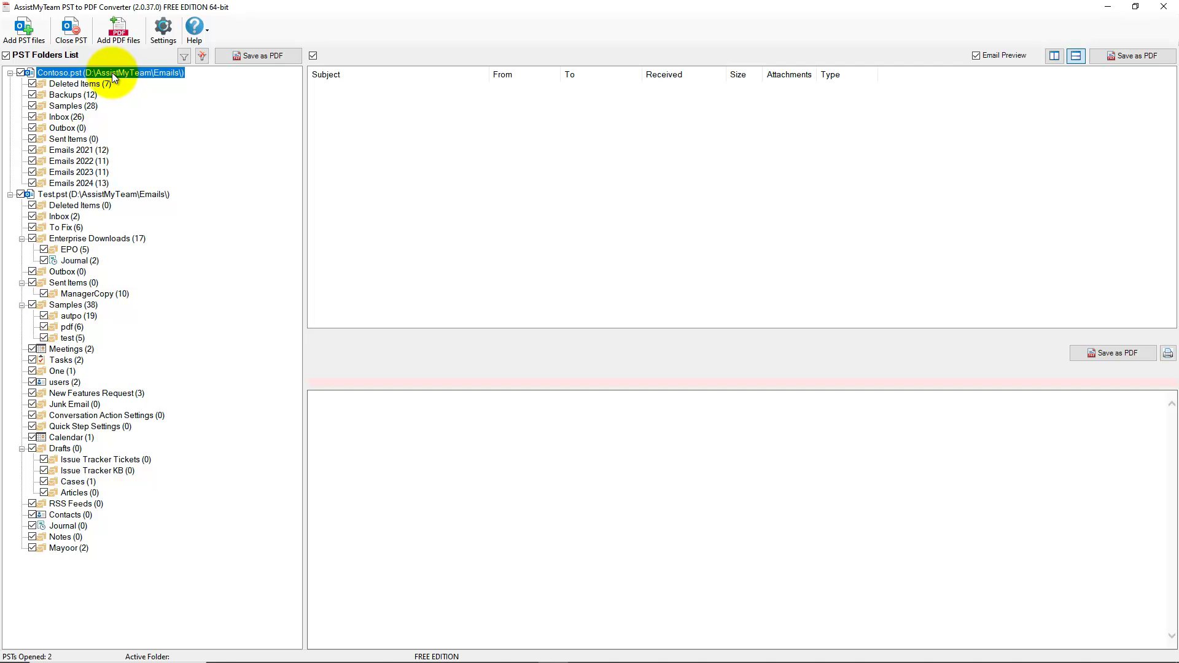
pyautogui.click(51, 198)
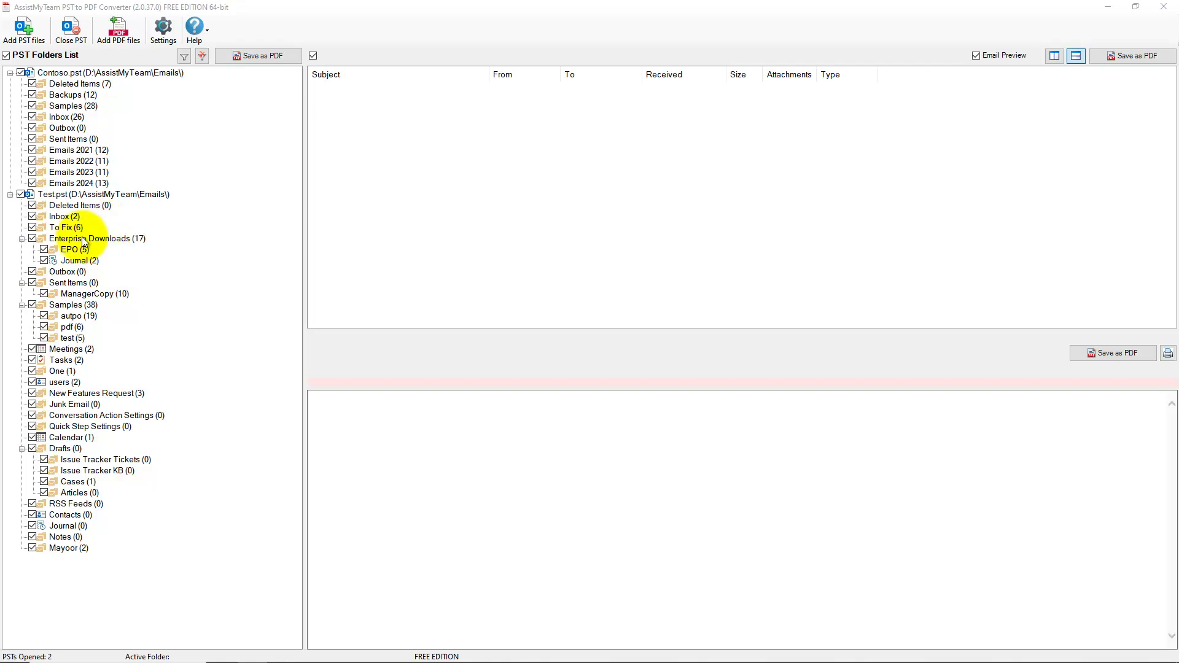
pyautogui.click(84, 307)
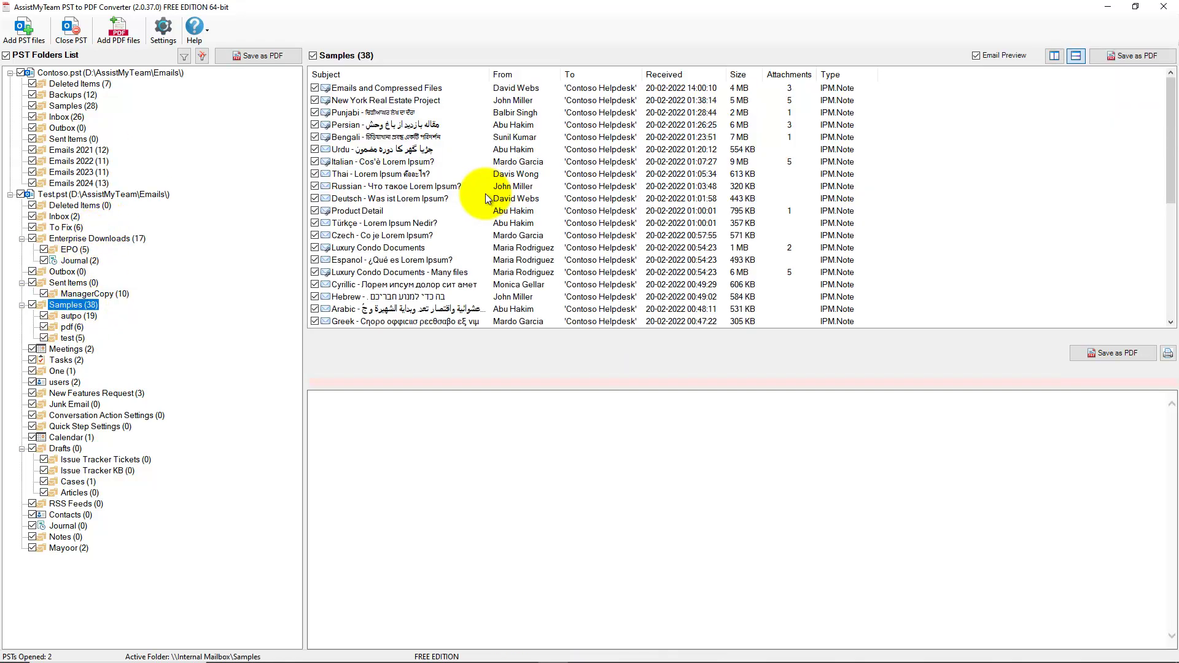
pyautogui.scroll(-4, 407, 291)
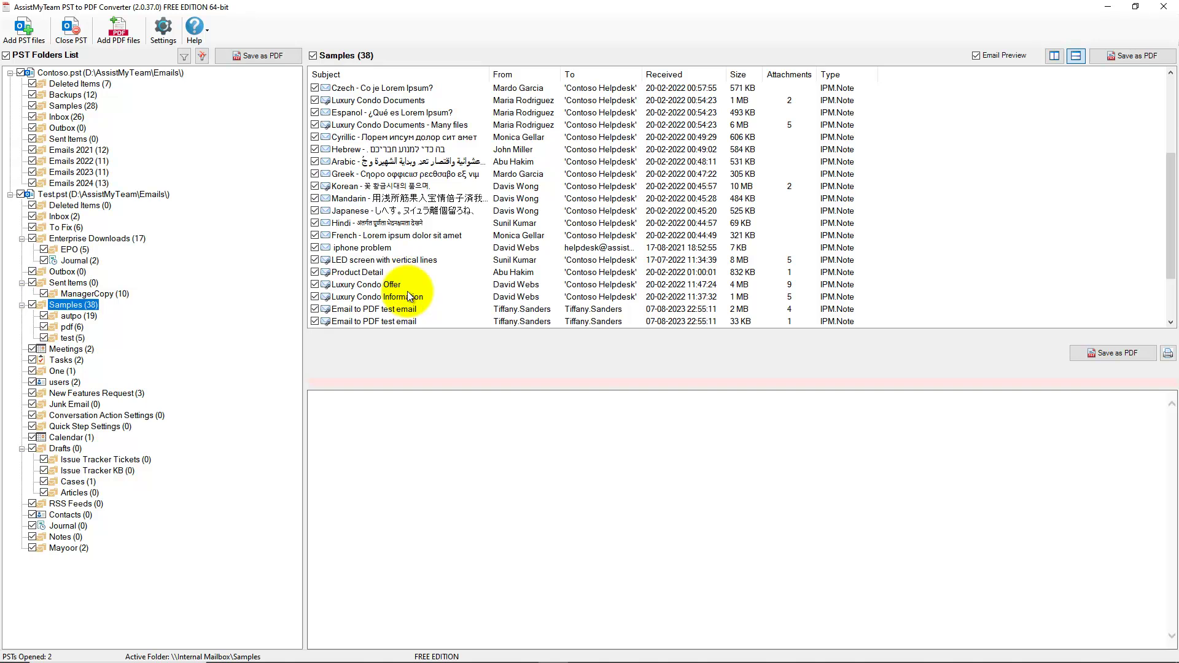
pyautogui.click(396, 297)
pyautogui.scroll(-3, 653, 480)
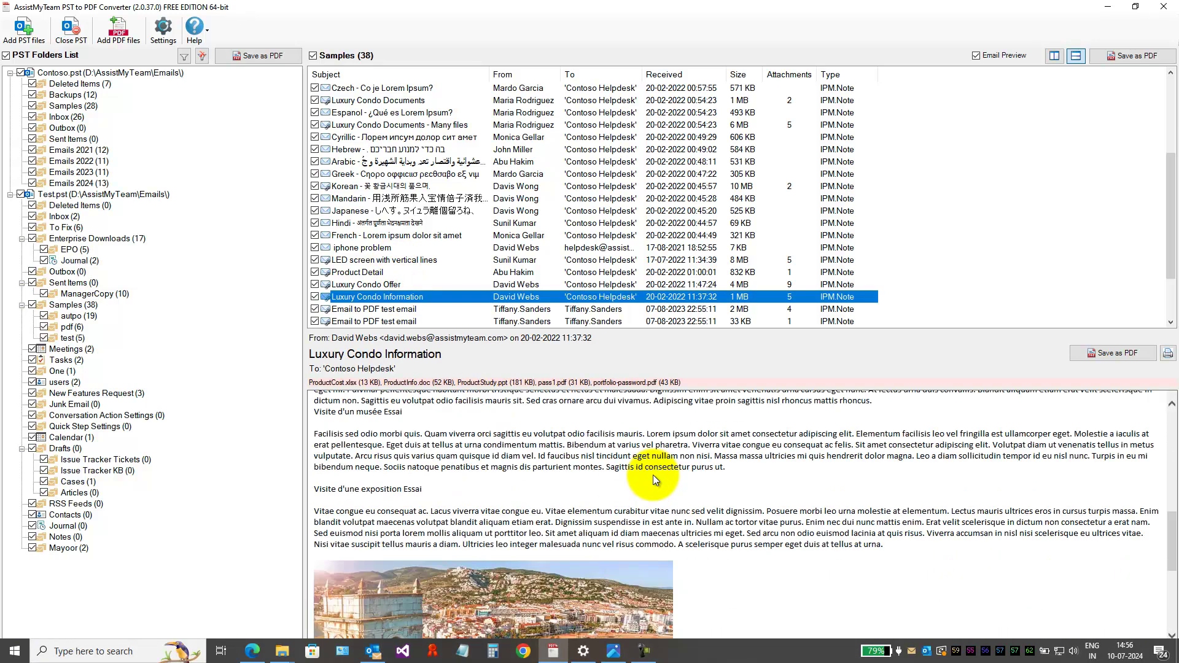
pyautogui.scroll(3, 650, 469)
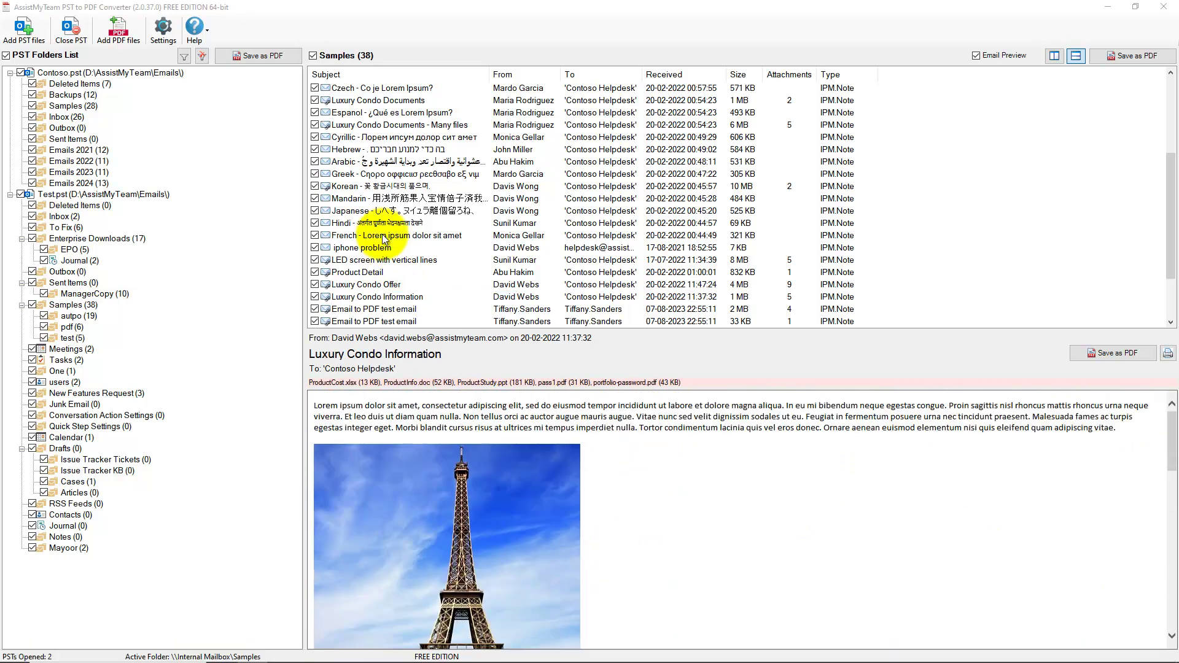
pyautogui.click(388, 297)
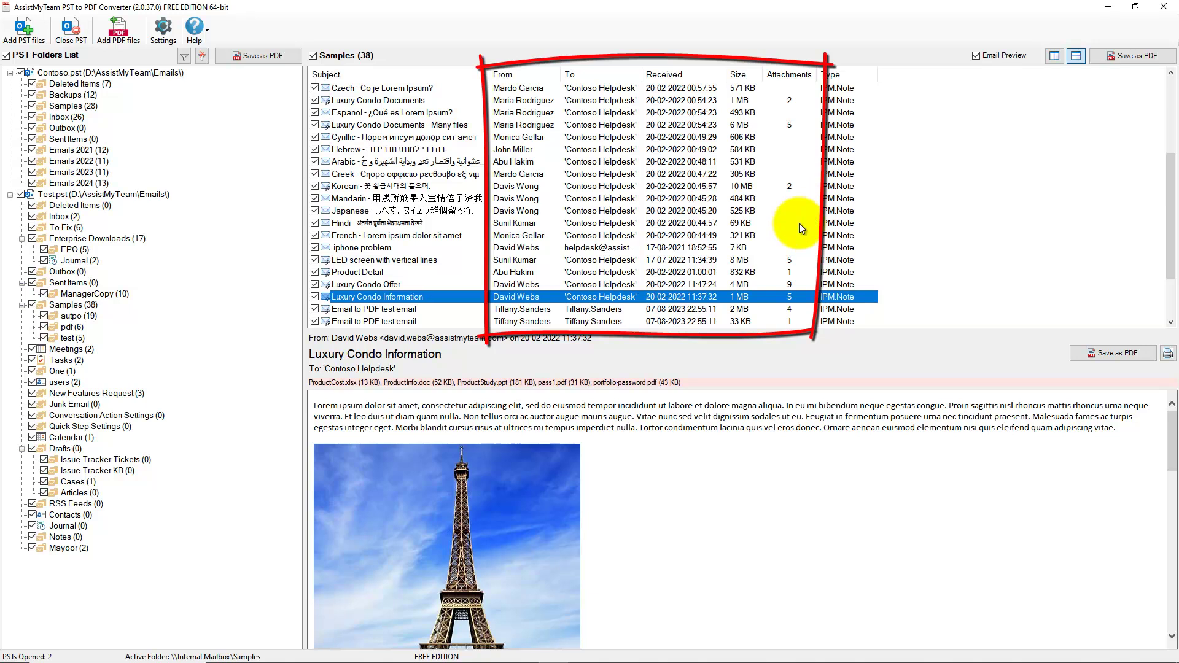
pyautogui.scroll(-2, 799, 223)
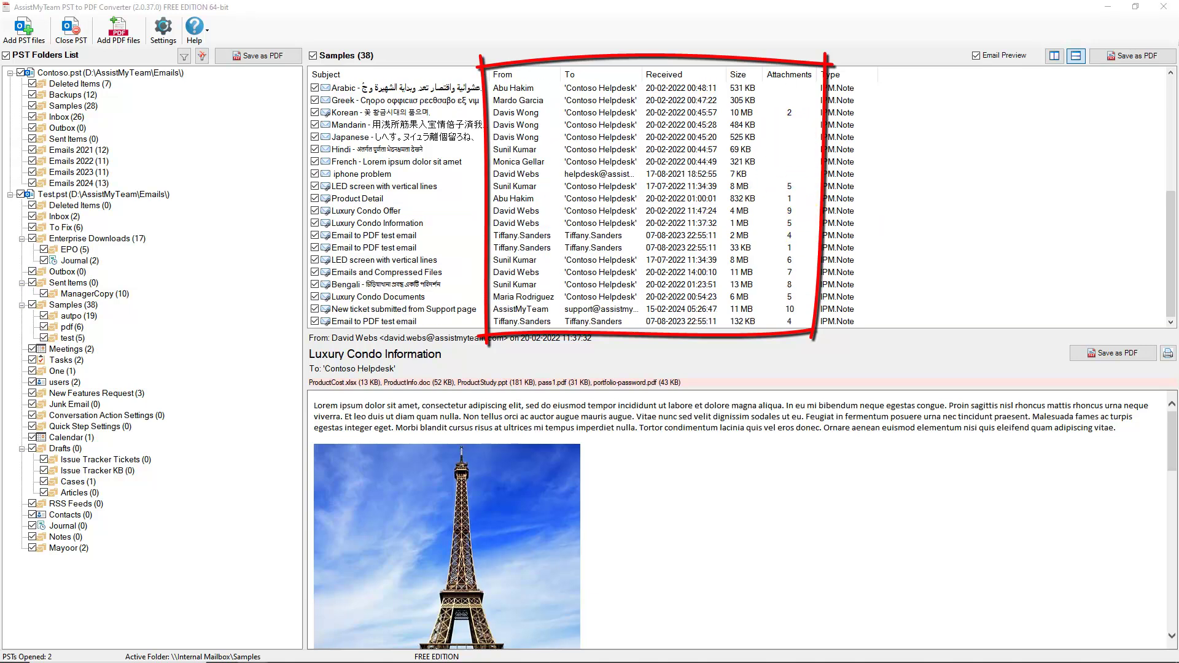
pyautogui.click(405, 299)
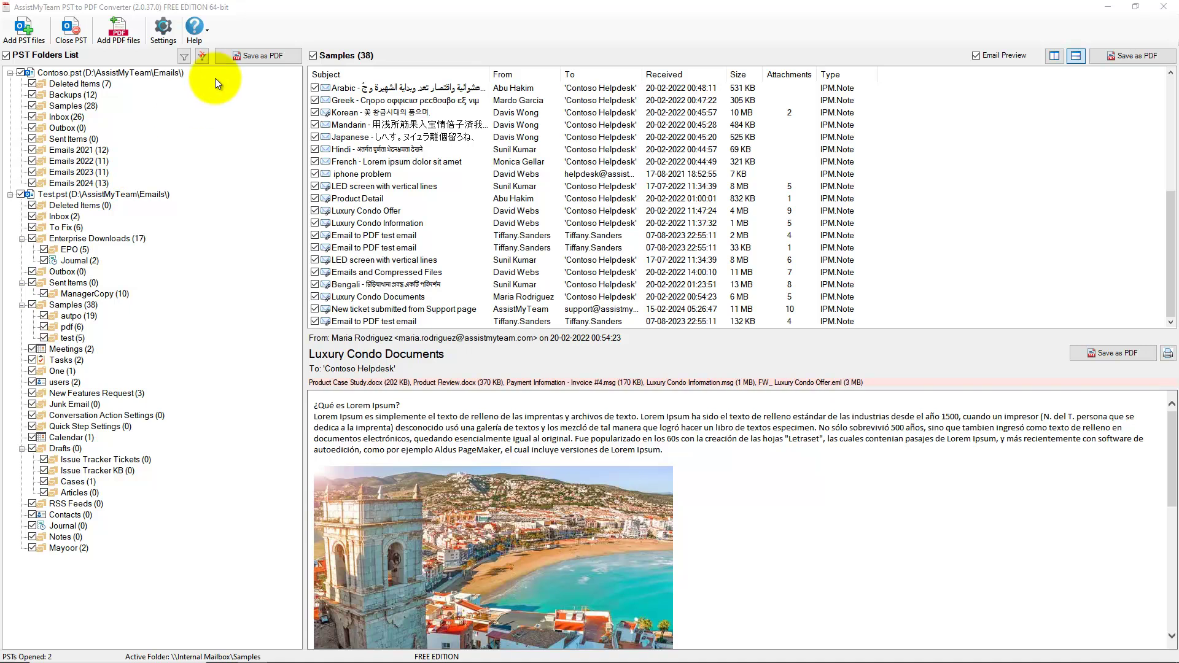
# - Bring up the Save as PDF batch options, keeping 'Convert each email to own PDF file' mode
pyautogui.click(266, 57)
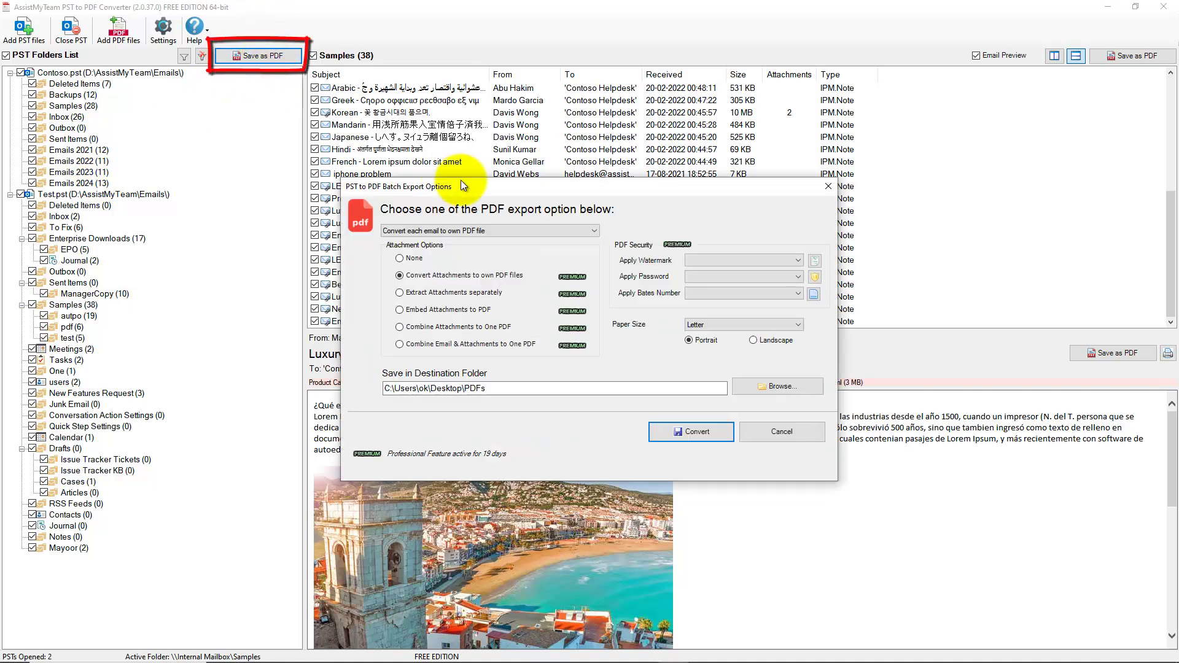
pyautogui.click(593, 231)
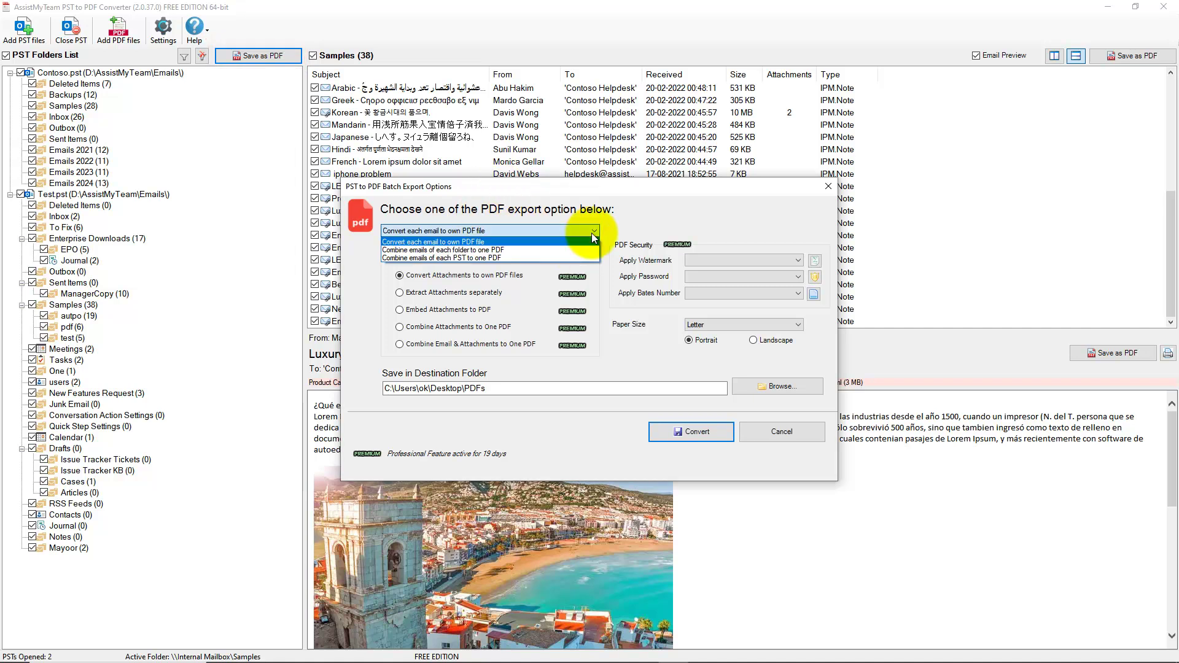
pyautogui.click(510, 243)
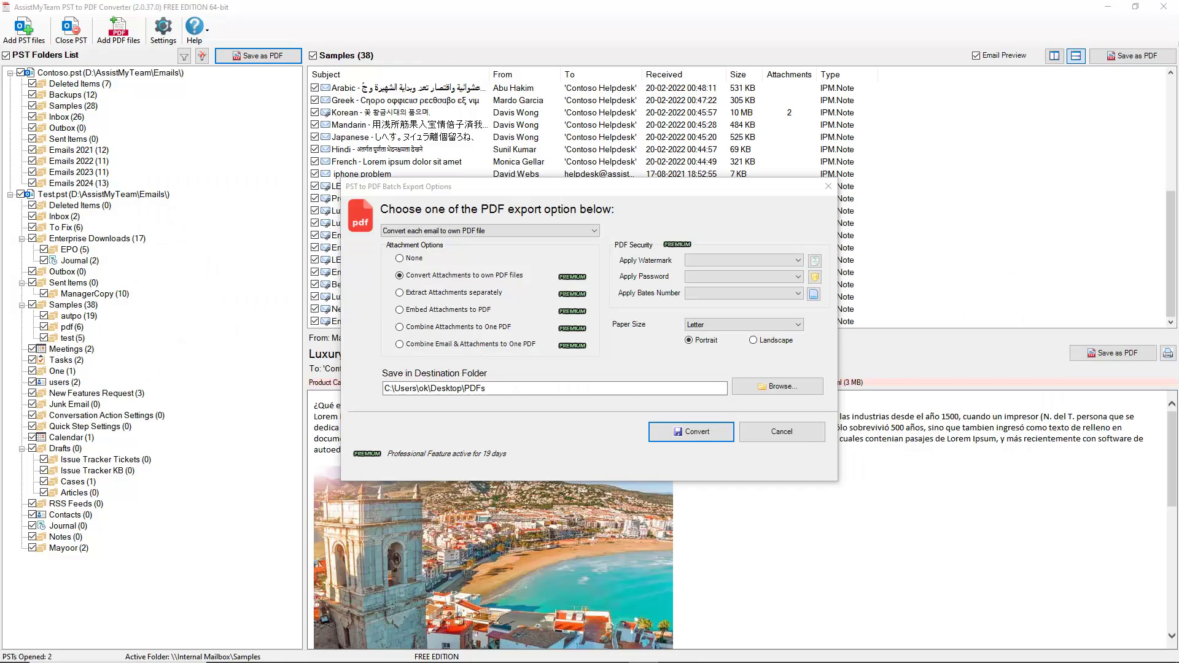
pyautogui.click(556, 231)
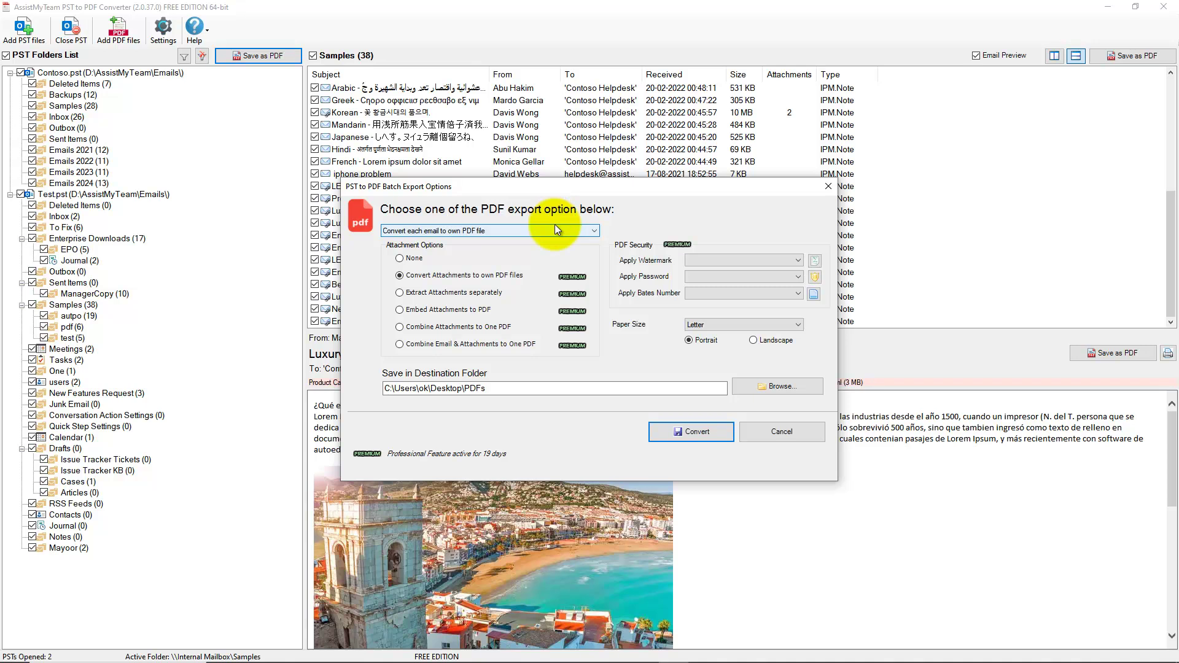
pyautogui.click(559, 239)
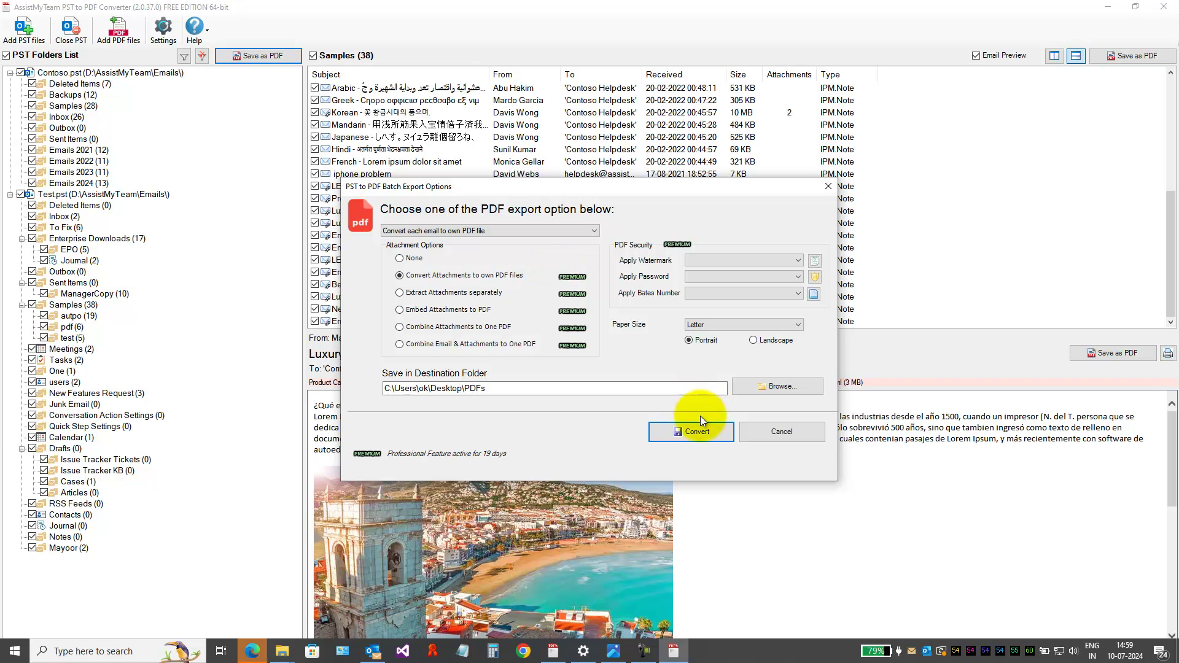
# - Run the conversion and browse Contoso.pst's Deleted Items, Calendar and Contacts output folders
pyautogui.click(692, 433)
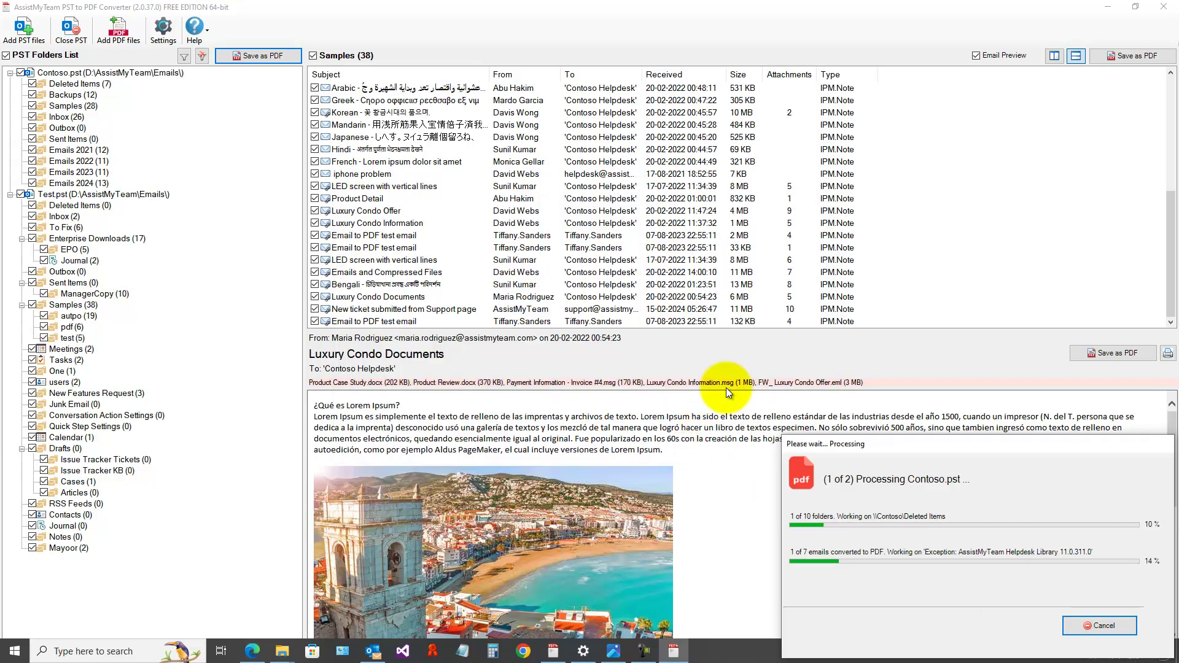
pyautogui.click(1136, 7)
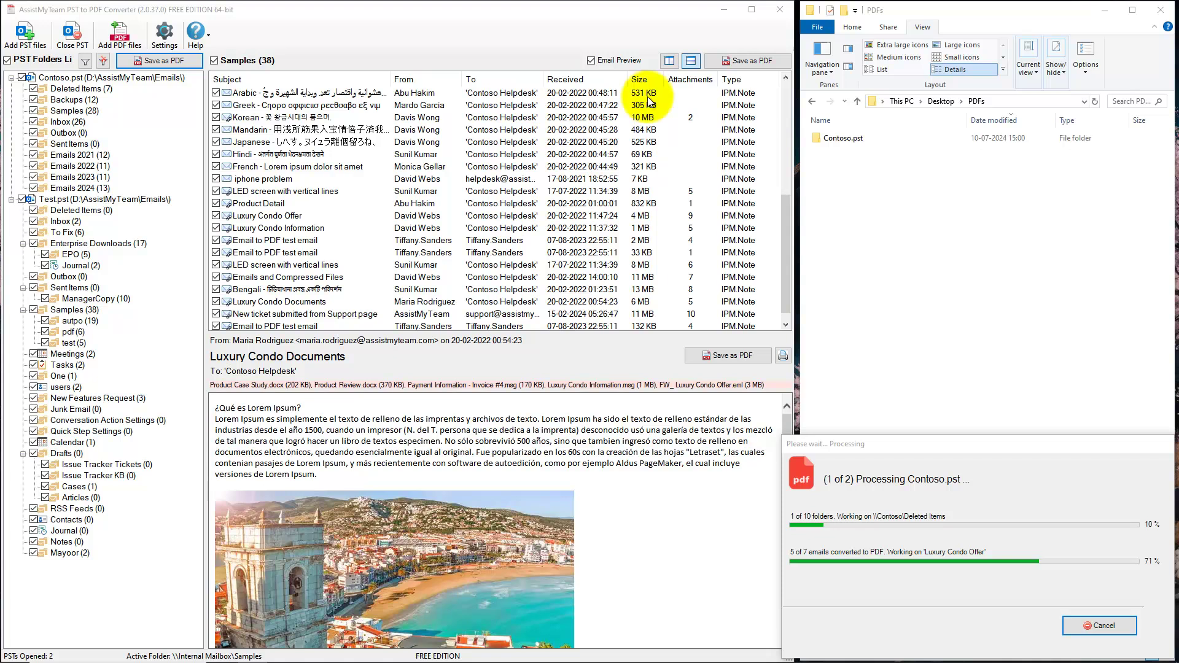
pyautogui.click(855, 139)
pyautogui.doubleClick(858, 141)
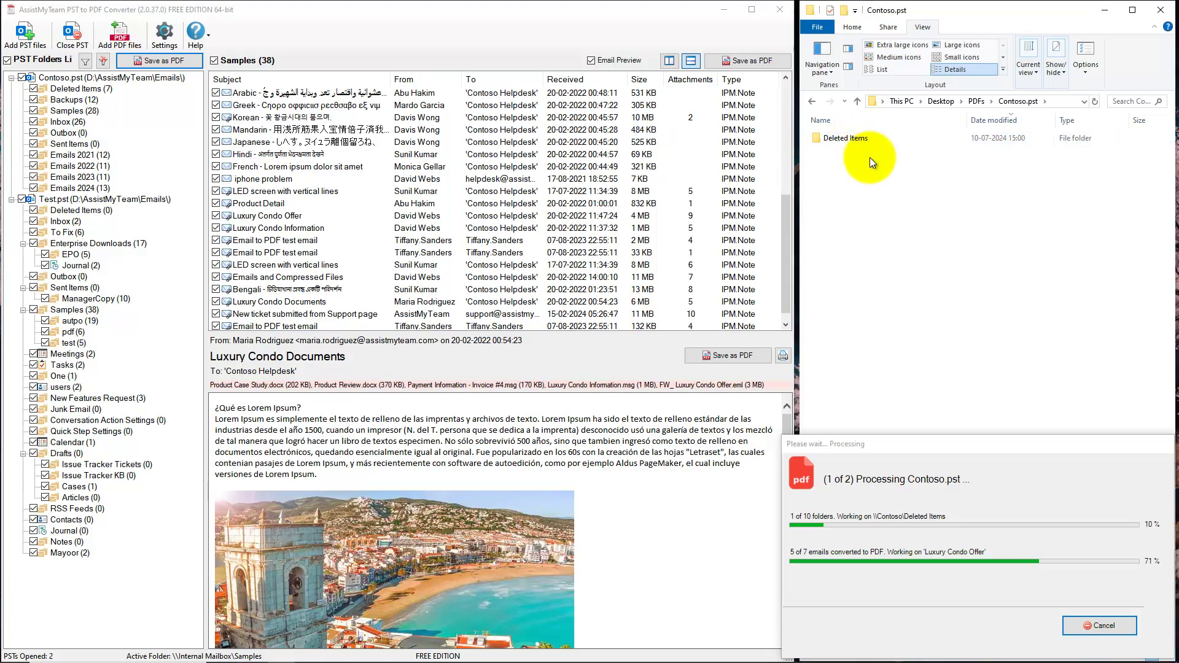
pyautogui.doubleClick(867, 140)
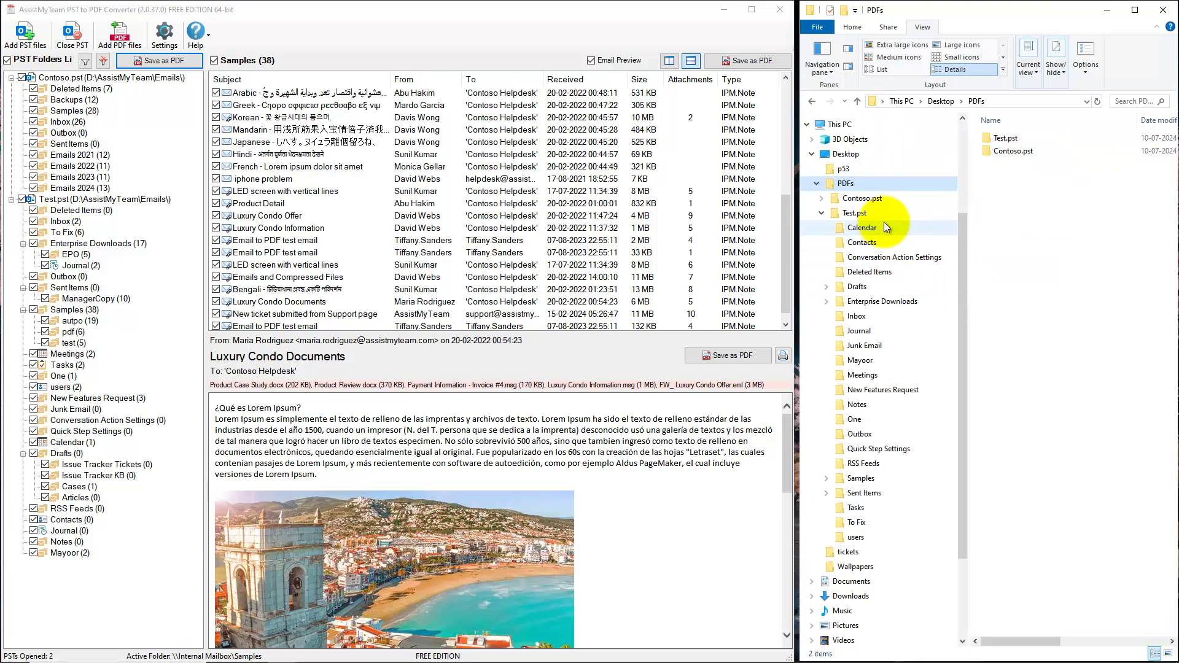
pyautogui.click(873, 232)
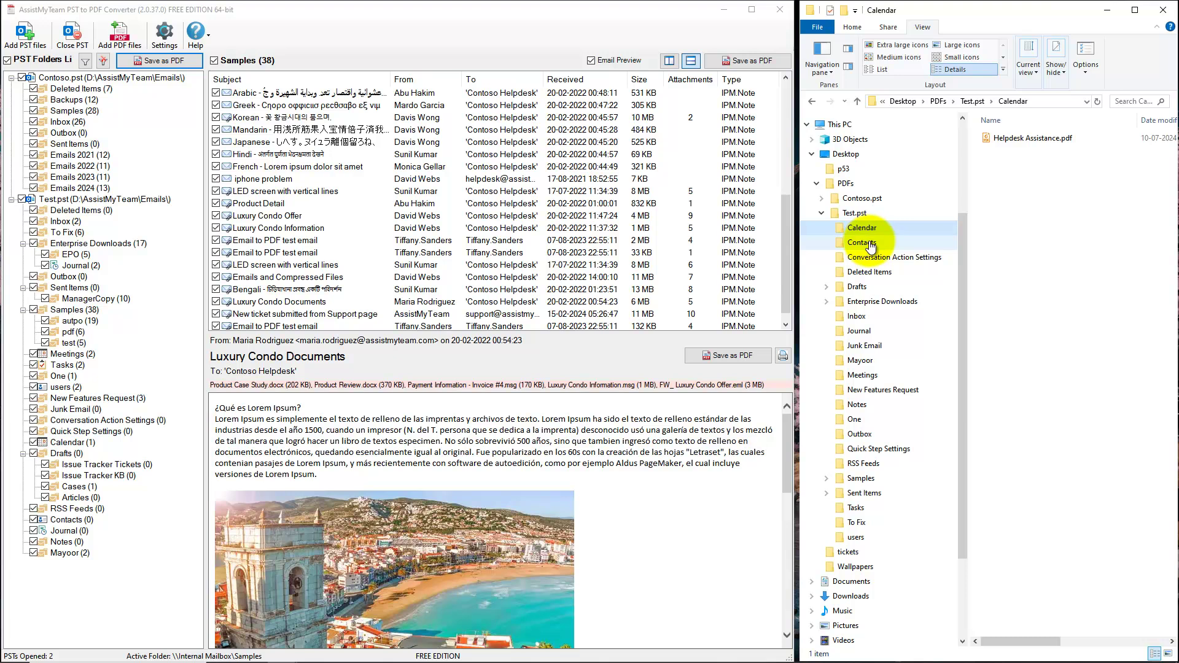
pyautogui.click(871, 247)
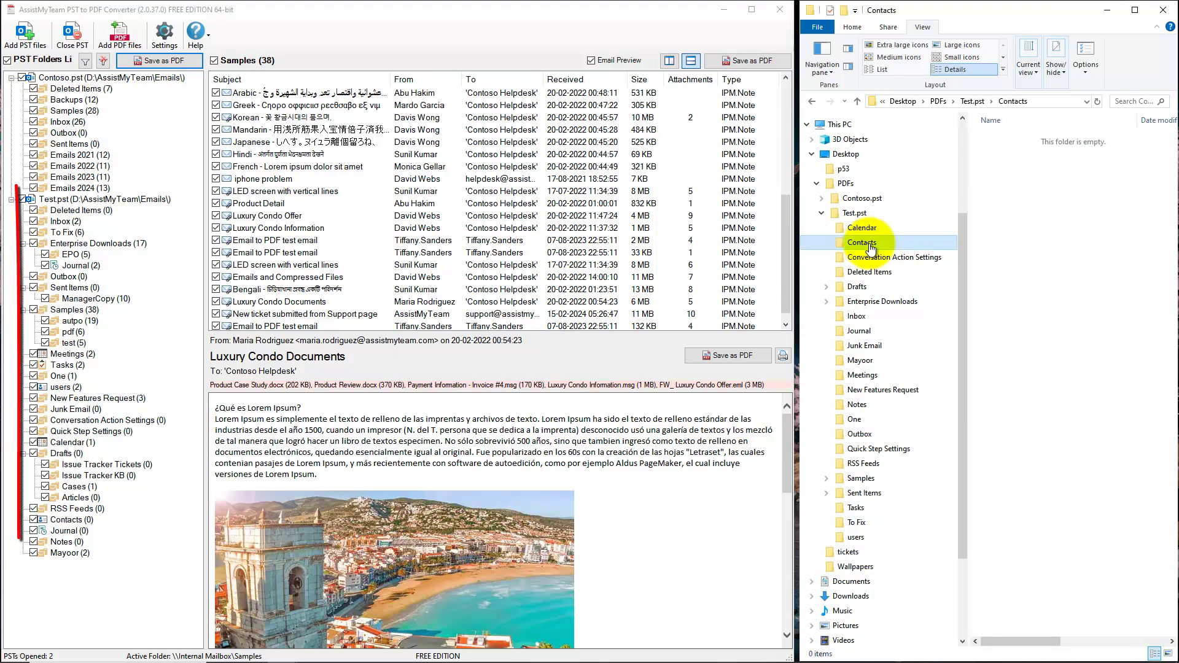
# - Compare the Enterprise Downloads and Samples folders in the converter with their exported PDFs
pyautogui.click(93, 244)
pyautogui.click(889, 301)
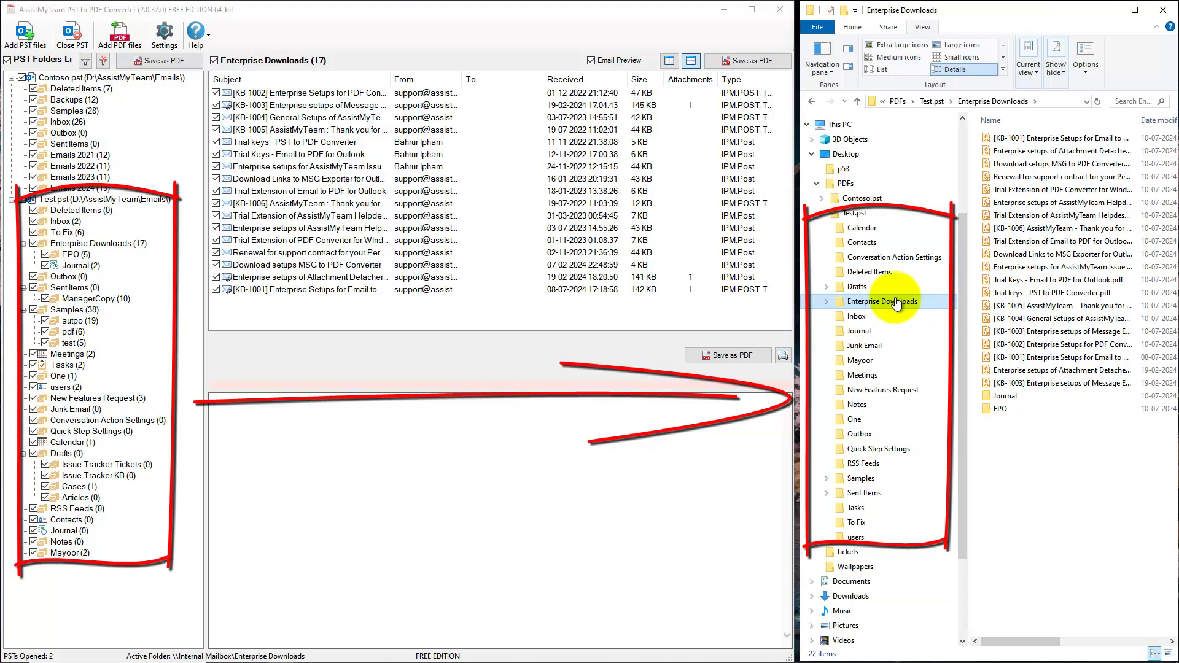
pyautogui.click(1014, 292)
pyautogui.click(68, 310)
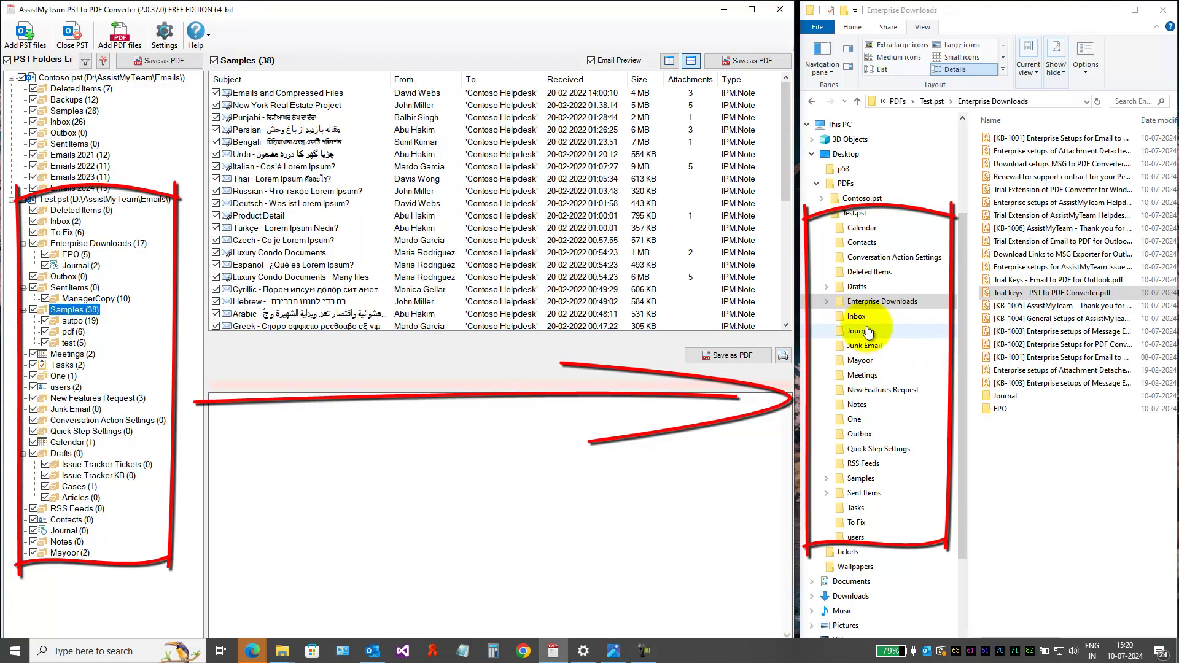
# - Show the Samples output folder's PDFs in a maximized Explorer window
pyautogui.click(861, 479)
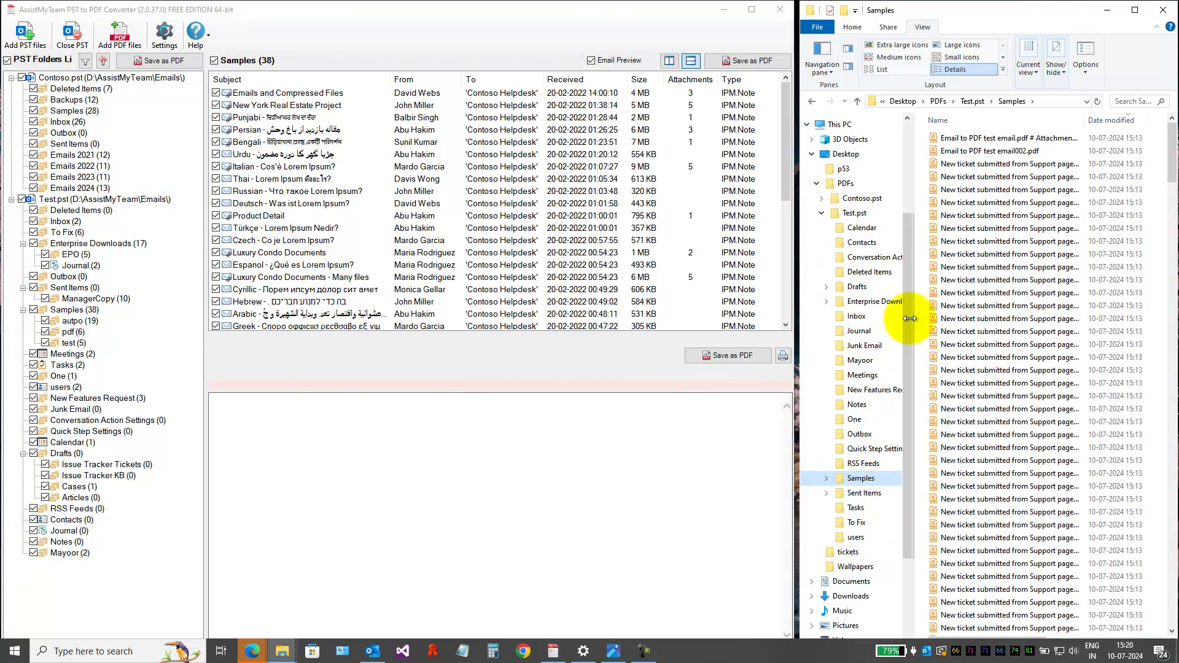
pyautogui.press('super+Up')
pyautogui.moveTo(823, 126); pyautogui.dragTo(790, 119)
pyautogui.scroll(-10, 637, 365)
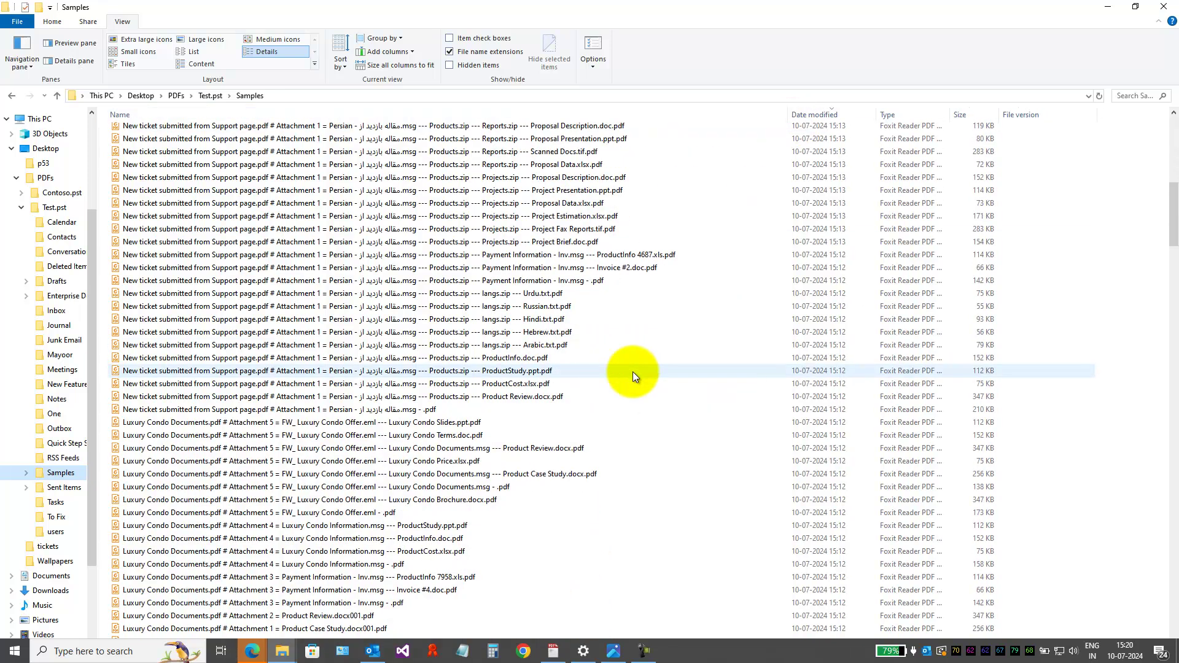
pyautogui.scroll(-5, 633, 371)
pyautogui.scroll(-10, 632, 378)
pyautogui.scroll(-10, 631, 381)
pyautogui.scroll(-10, 629, 381)
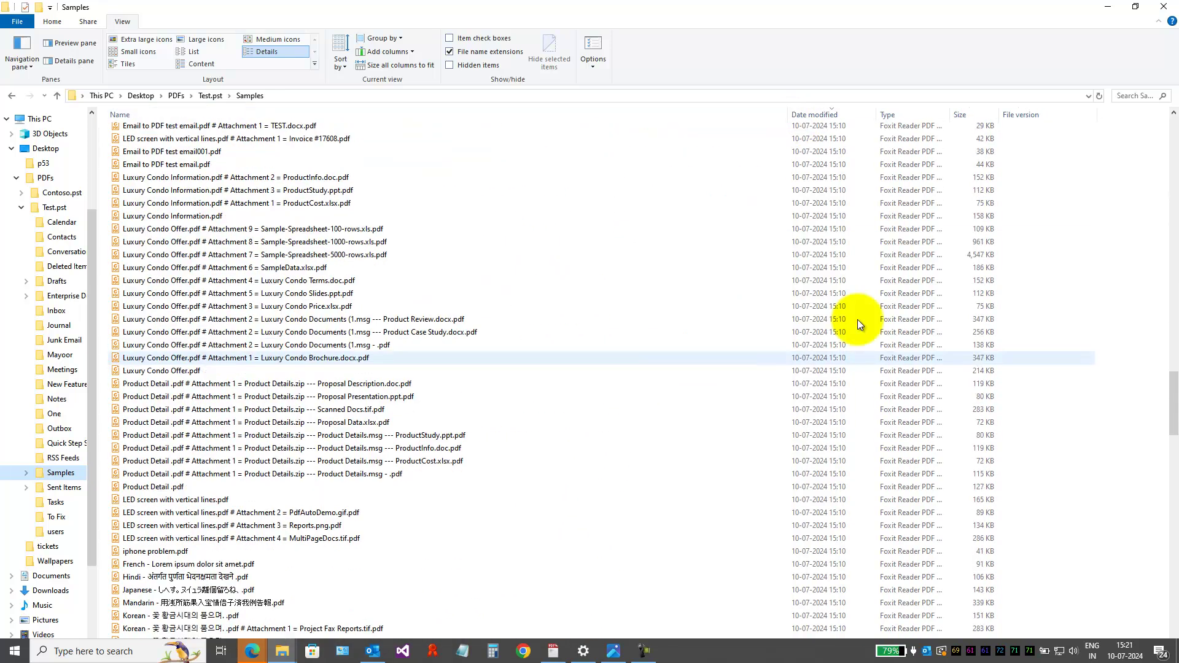
pyautogui.moveTo(1172, 387); pyautogui.dragTo(1174, 88)
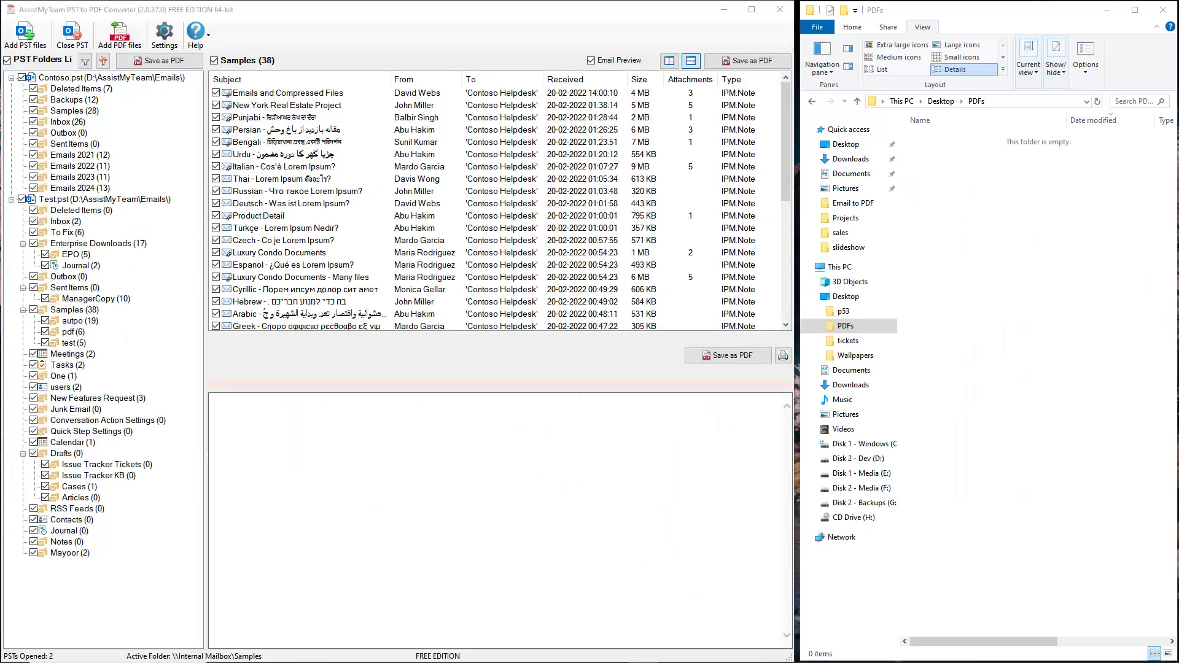
# - Export with each folder's emails combined into one PDF and attachments embedded inside
pyautogui.click(166, 59)
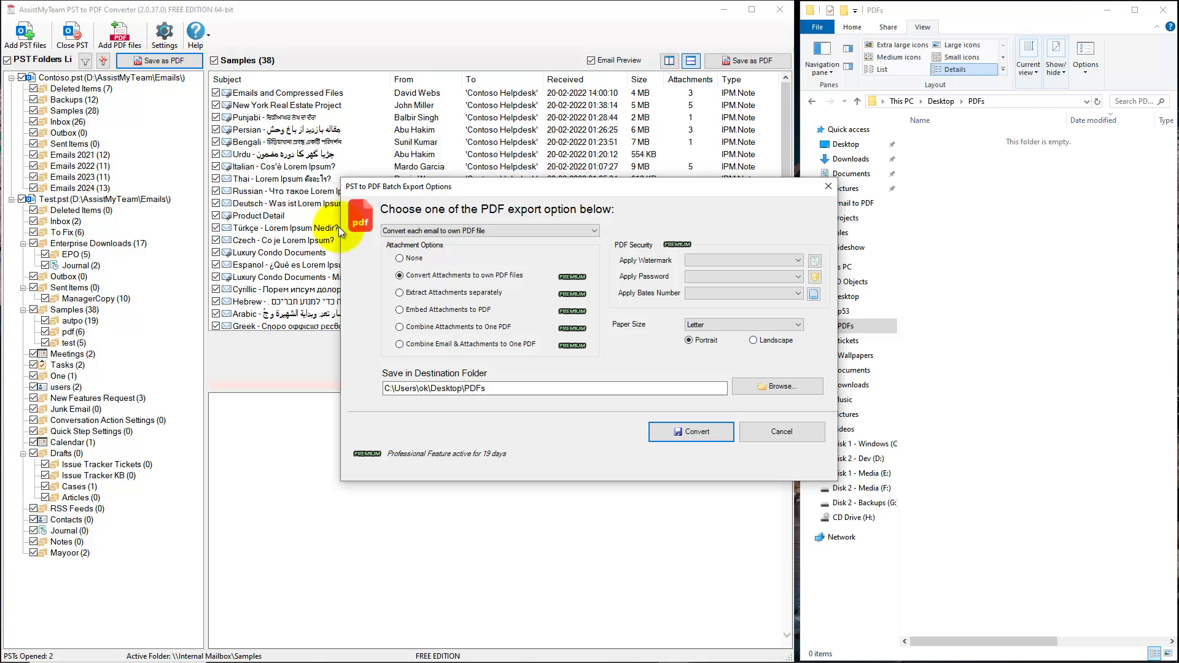
pyautogui.click(573, 230)
pyautogui.click(507, 250)
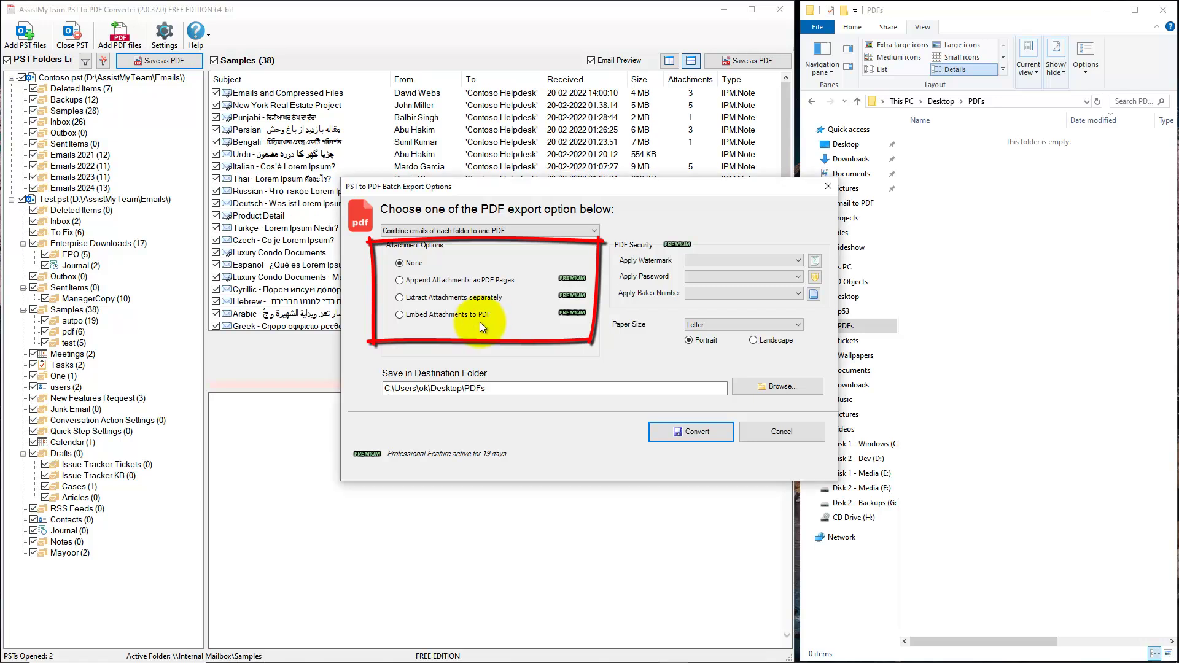
pyautogui.click(466, 315)
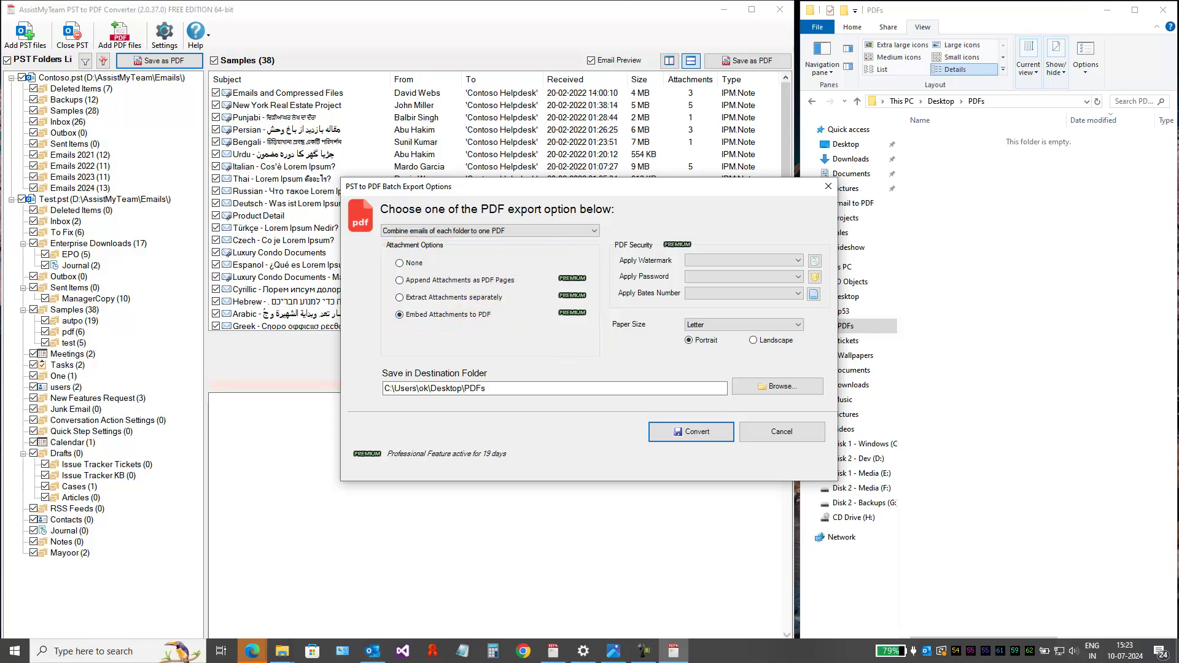
pyautogui.click(694, 432)
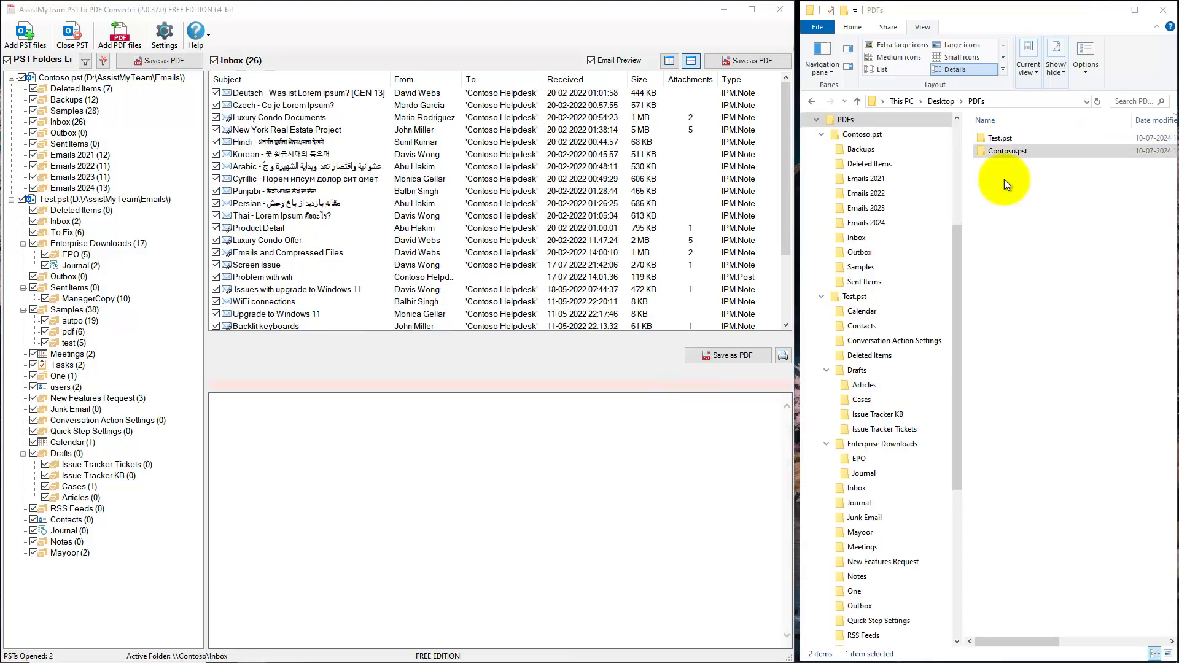
# - Locate Inbox.pdf under PDFs > Contoso.pst > Inbox alongside the Contoso Inbox emails
pyautogui.doubleClick(1004, 152)
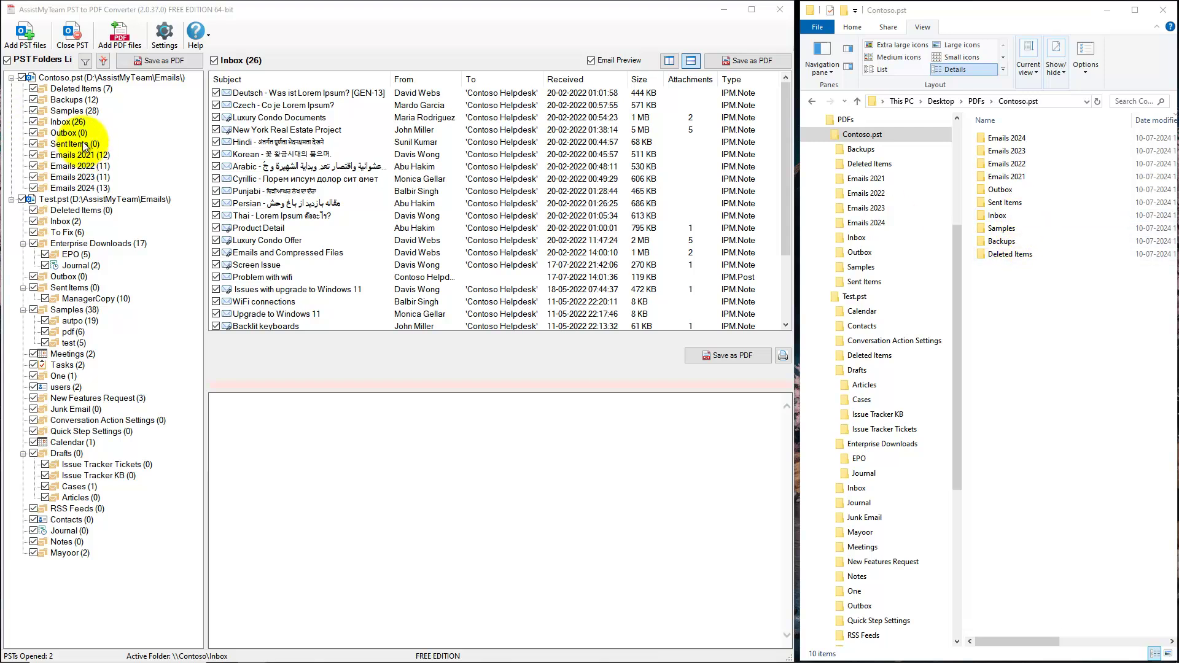
pyautogui.click(71, 124)
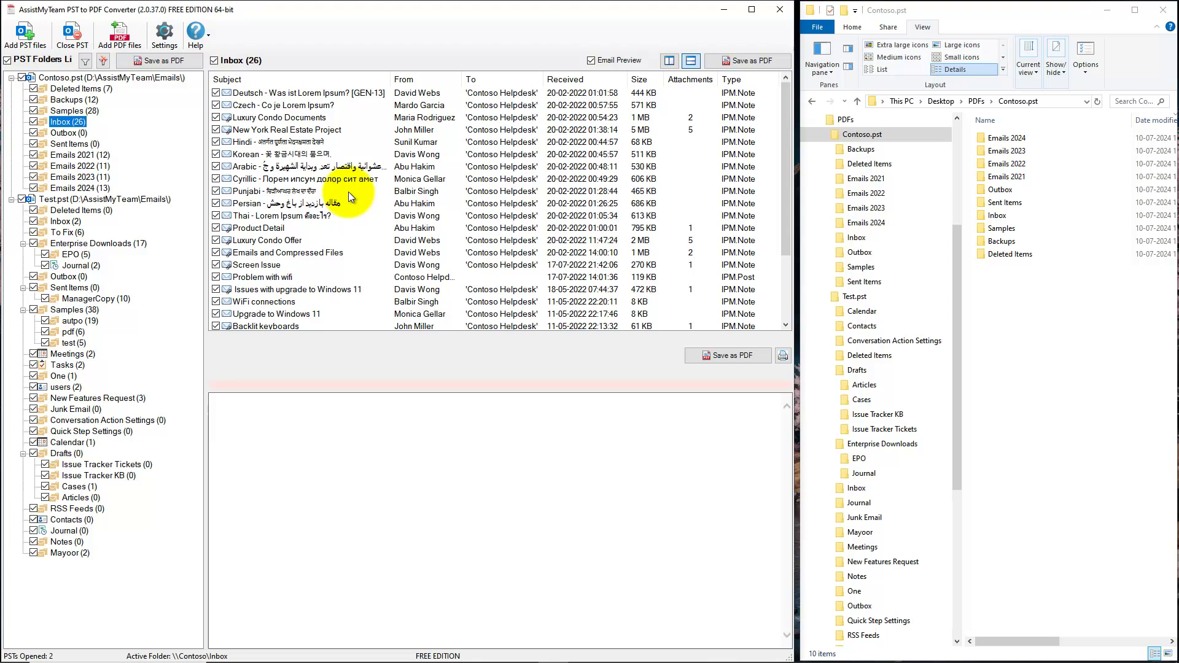
pyautogui.doubleClick(1025, 215)
pyautogui.click(1010, 138)
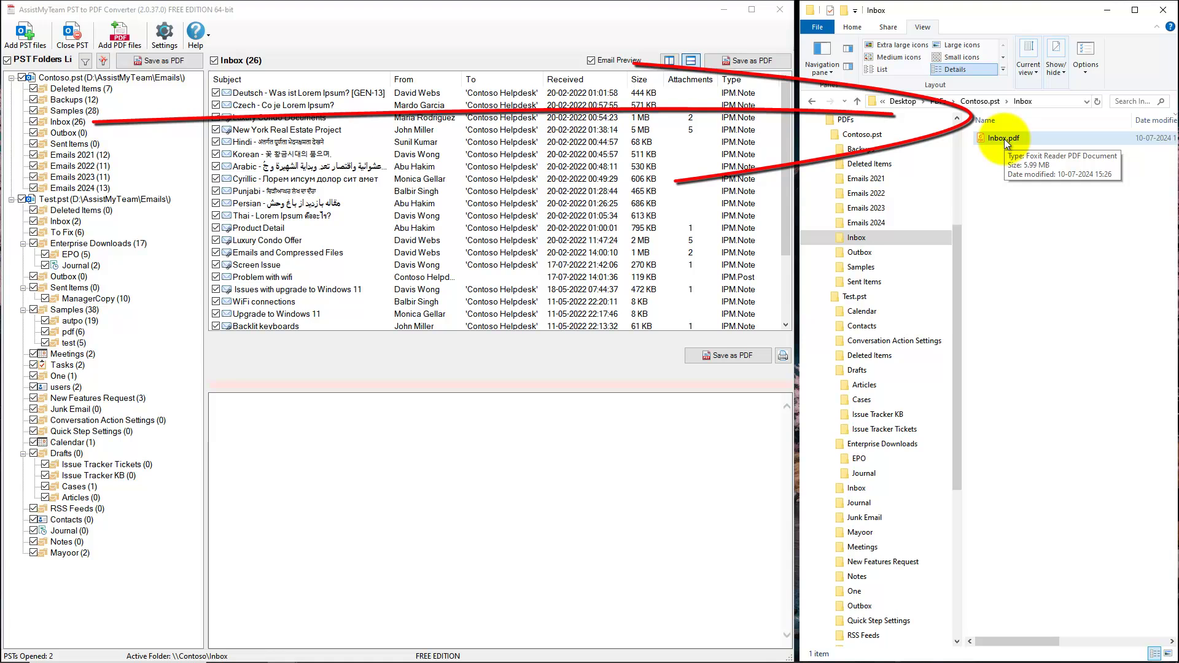
# - View Inbox.pdf's Luxury Condo, Czech and New York Real Estate bookmarks against the converter's Inbox list
pyautogui.doubleClick(1005, 139)
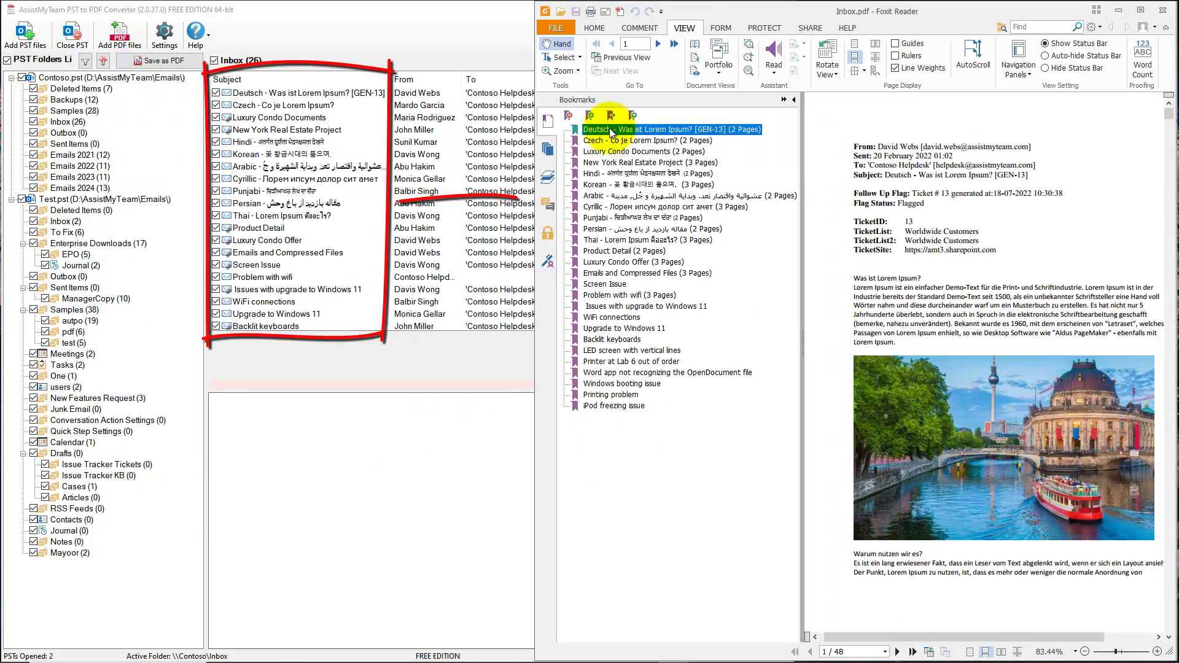
pyautogui.click(613, 141)
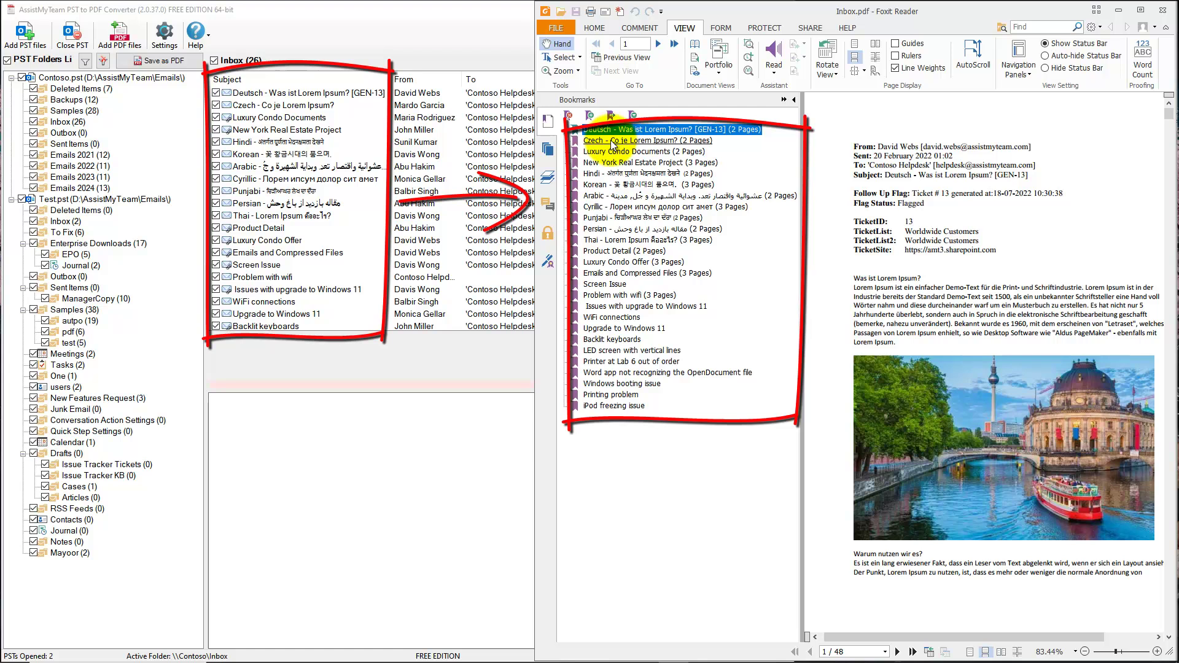
pyautogui.click(616, 151)
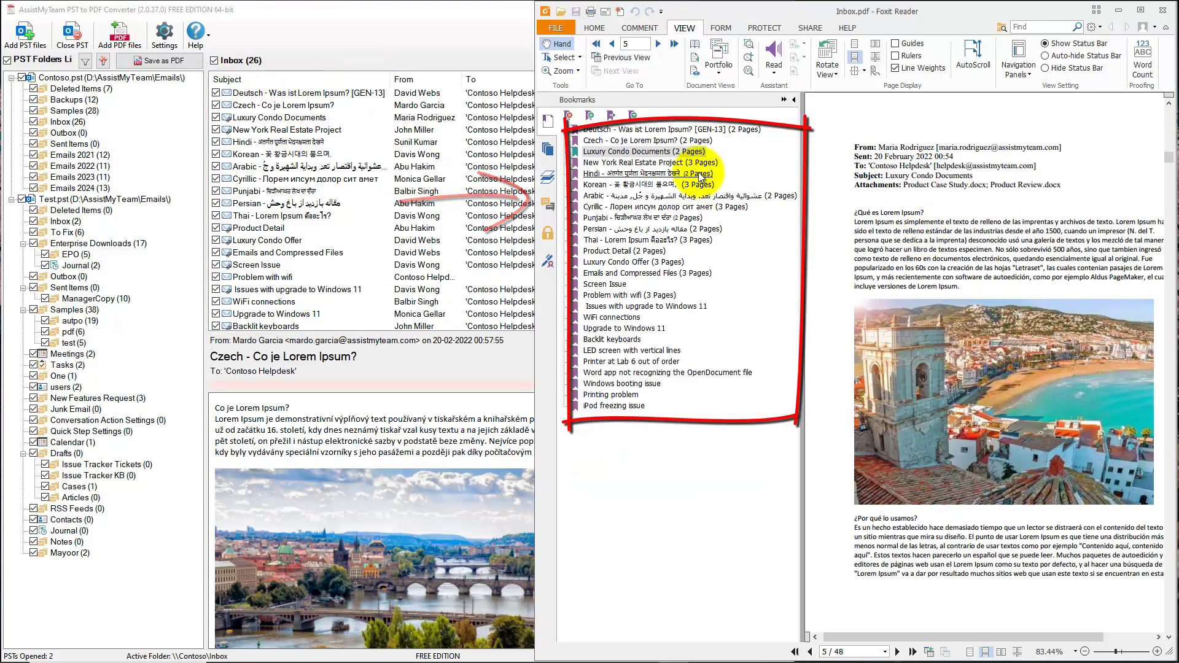
pyautogui.click(658, 143)
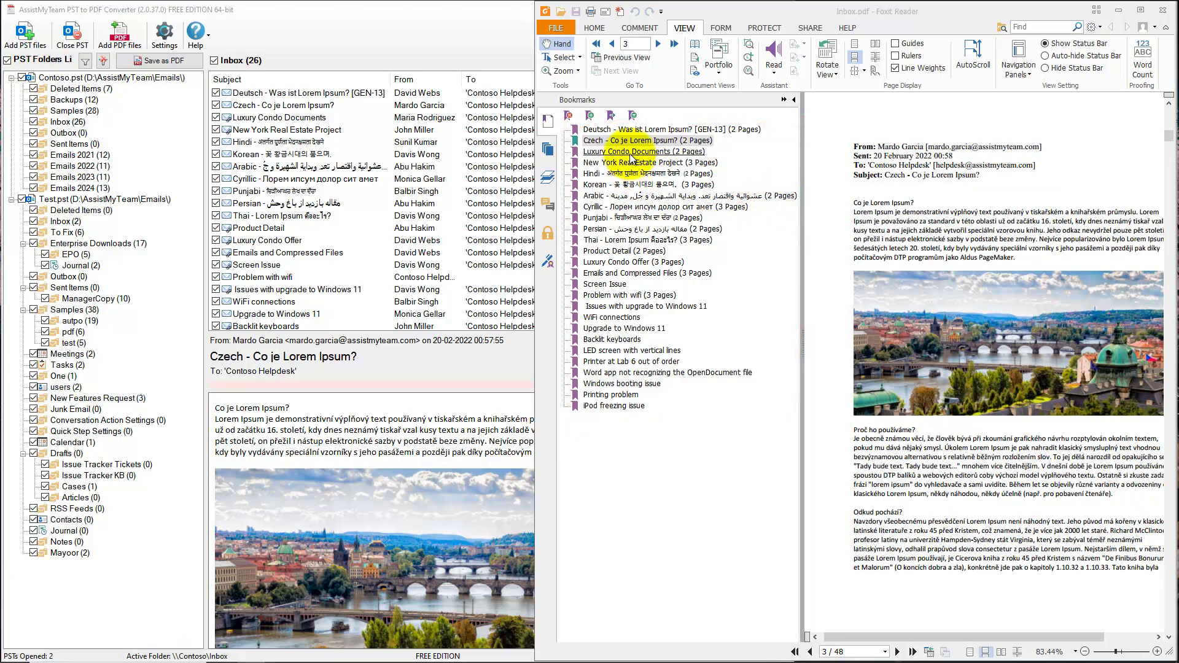
pyautogui.click(650, 163)
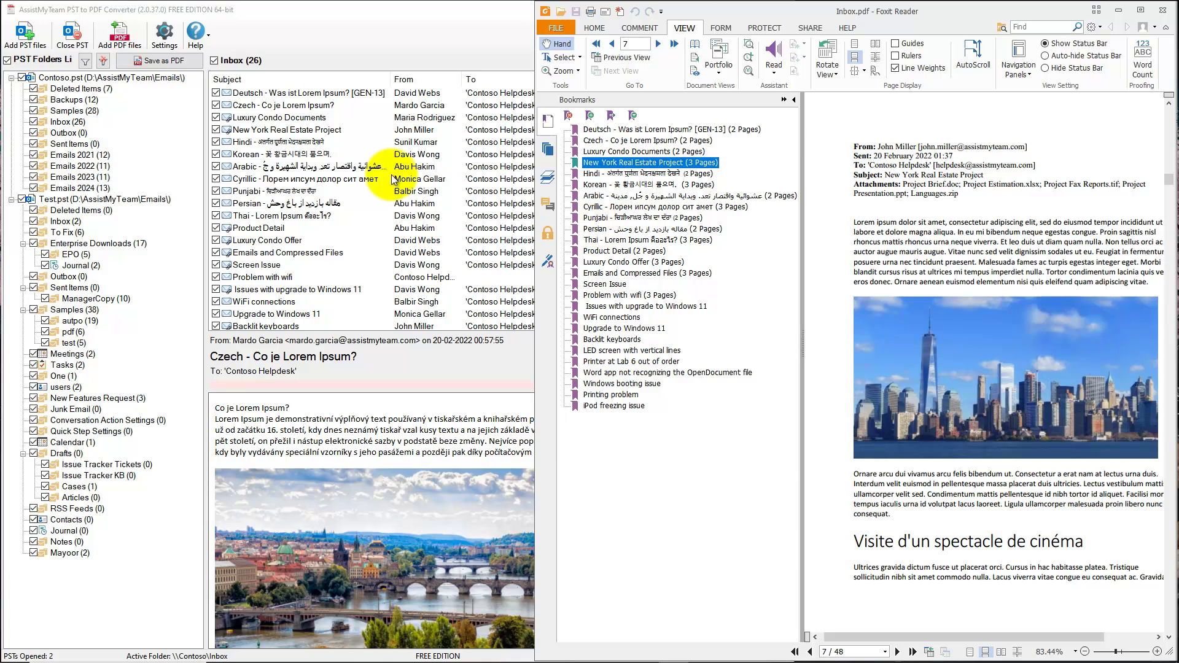
pyautogui.click(290, 130)
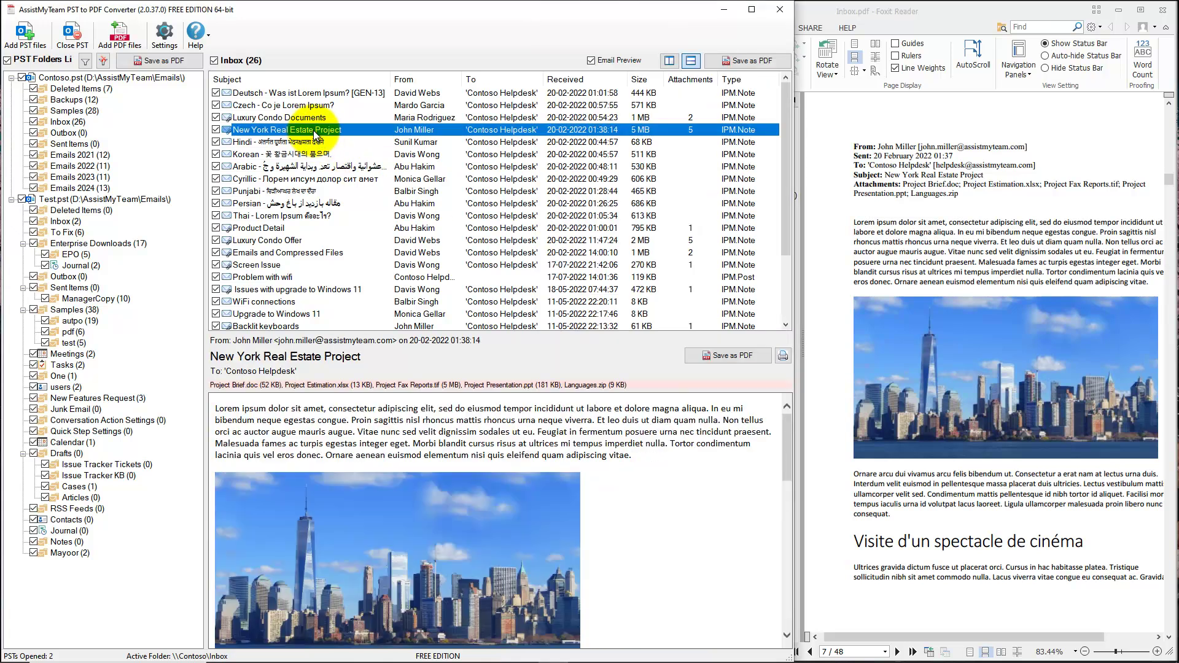
pyautogui.click(1012, 242)
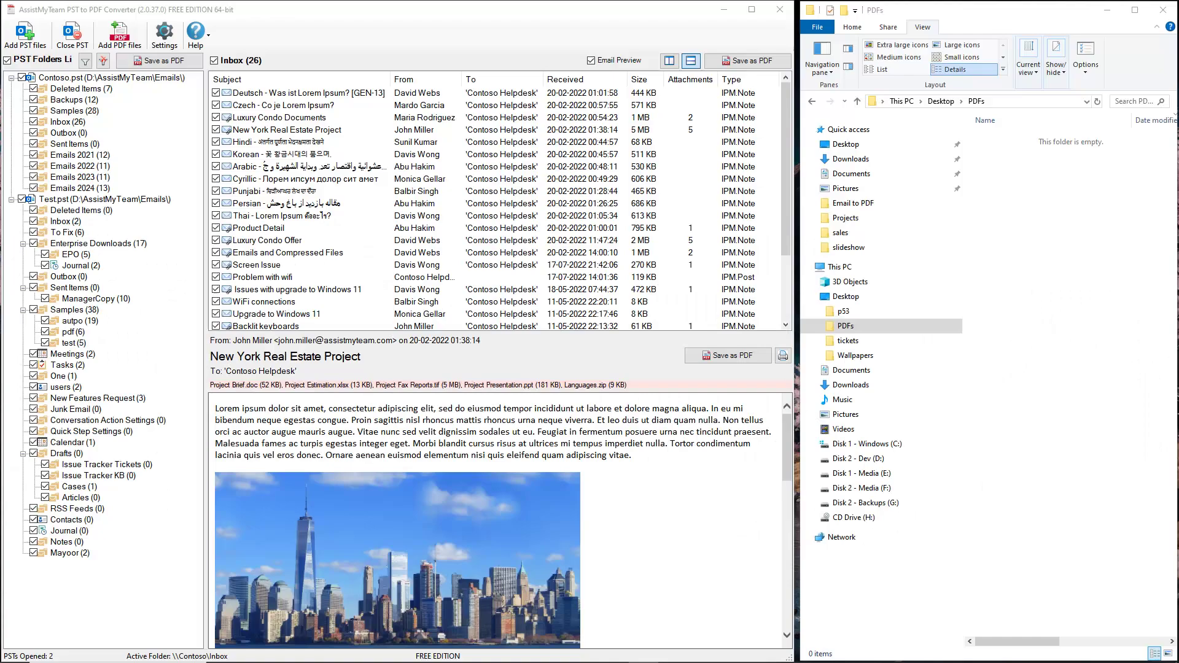
# - Start an export using 'Combine emails of each PST to one PDF' with no attachments
pyautogui.click(159, 64)
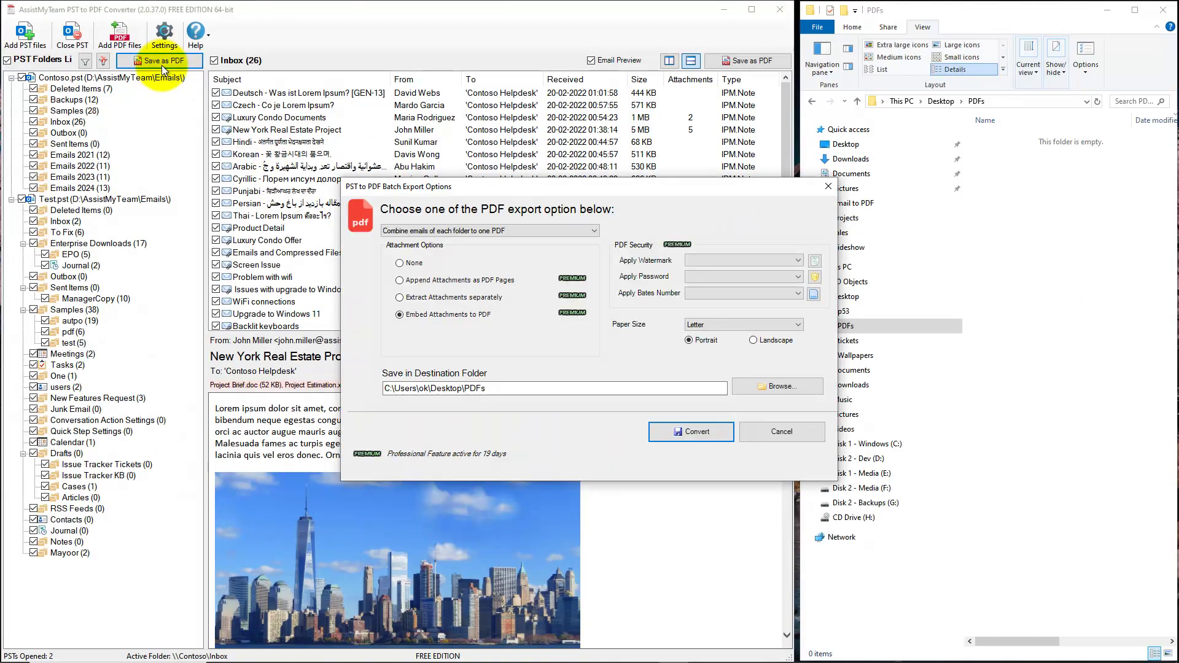
pyautogui.click(489, 231)
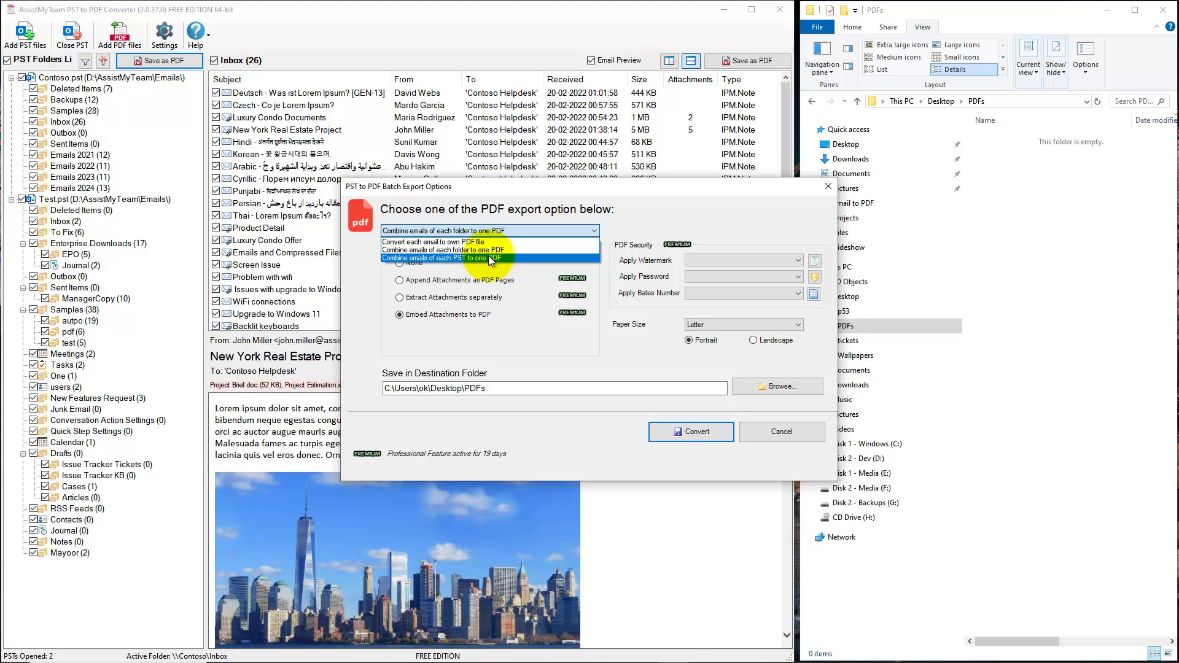
pyautogui.click(488, 256)
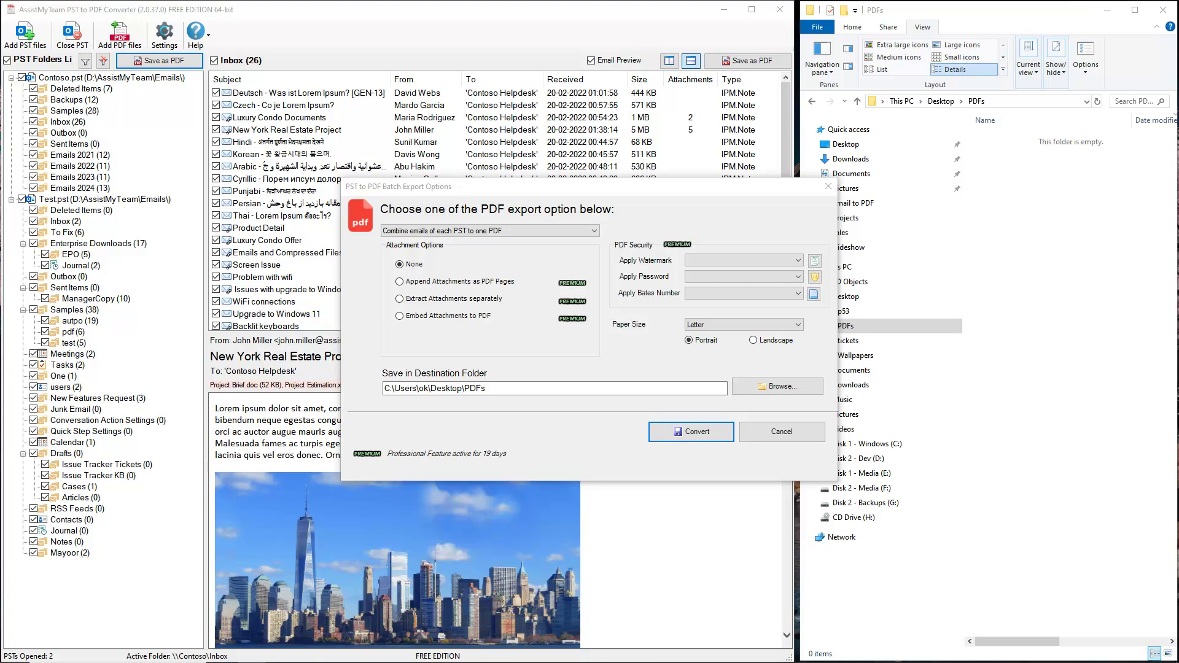
pyautogui.click(700, 426)
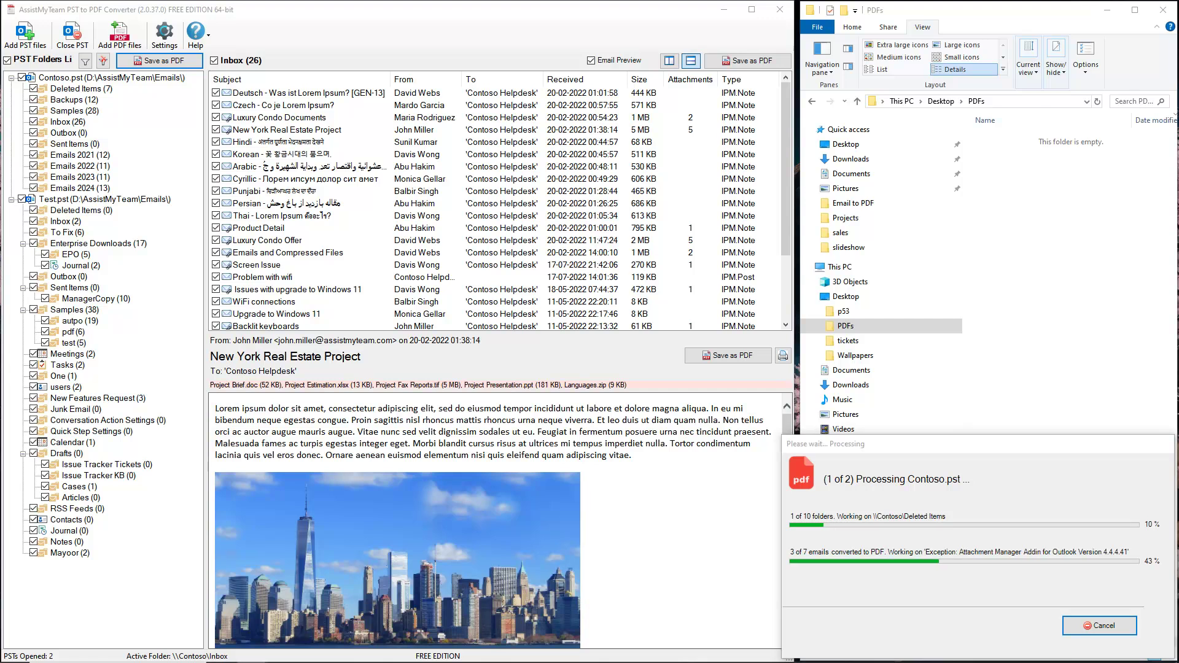
# - Sort Contoso.pst.pdf and Test.pst.pdf by name and open Contoso.pst.pdf in Foxit Reader
pyautogui.click(1004, 139)
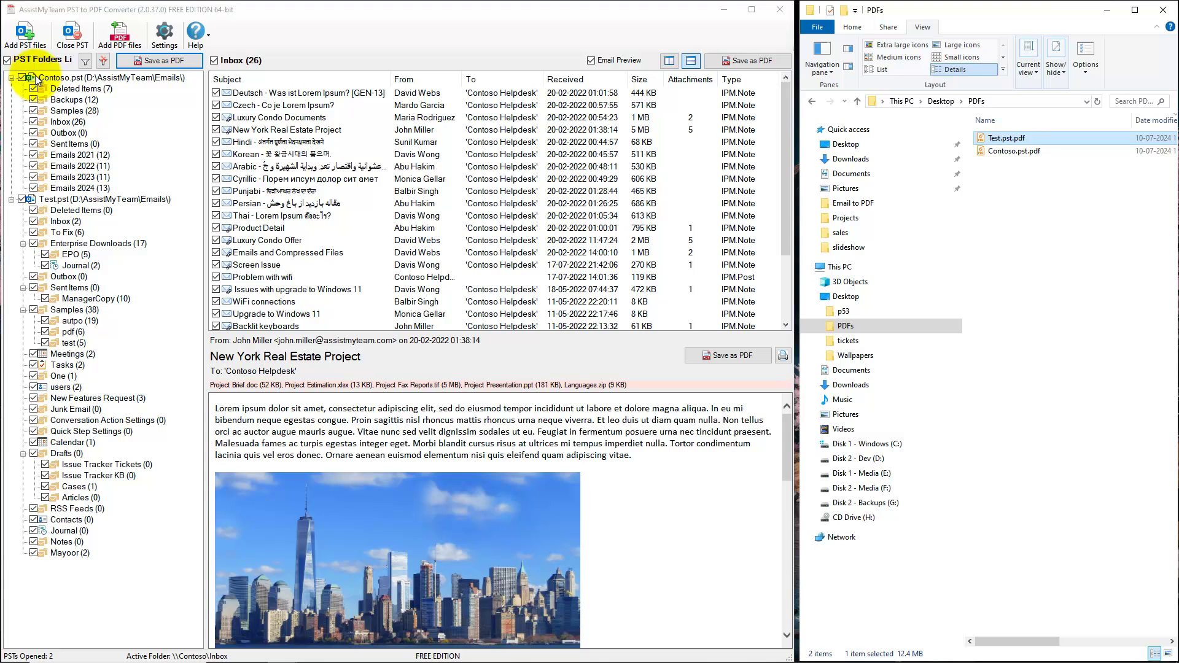
pyautogui.moveTo(1013, 152)
pyautogui.mouseDown()
pyautogui.moveTo(996, 148)
pyautogui.moveTo(1005, 171)
pyautogui.mouseUp()
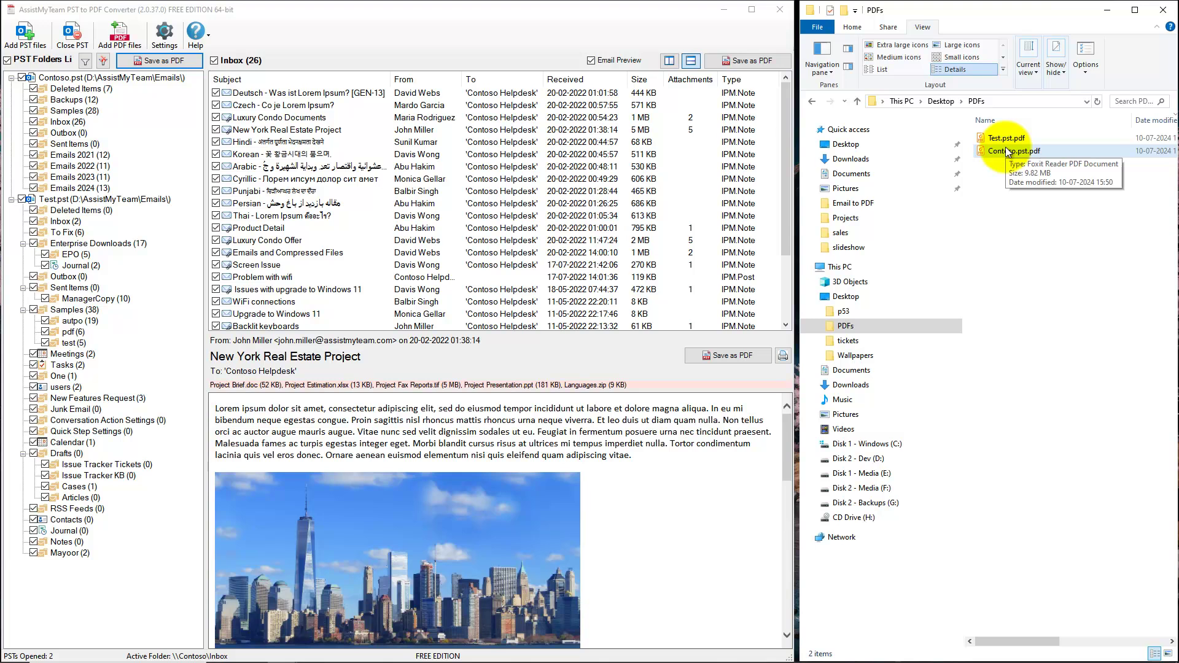
pyautogui.click(1000, 120)
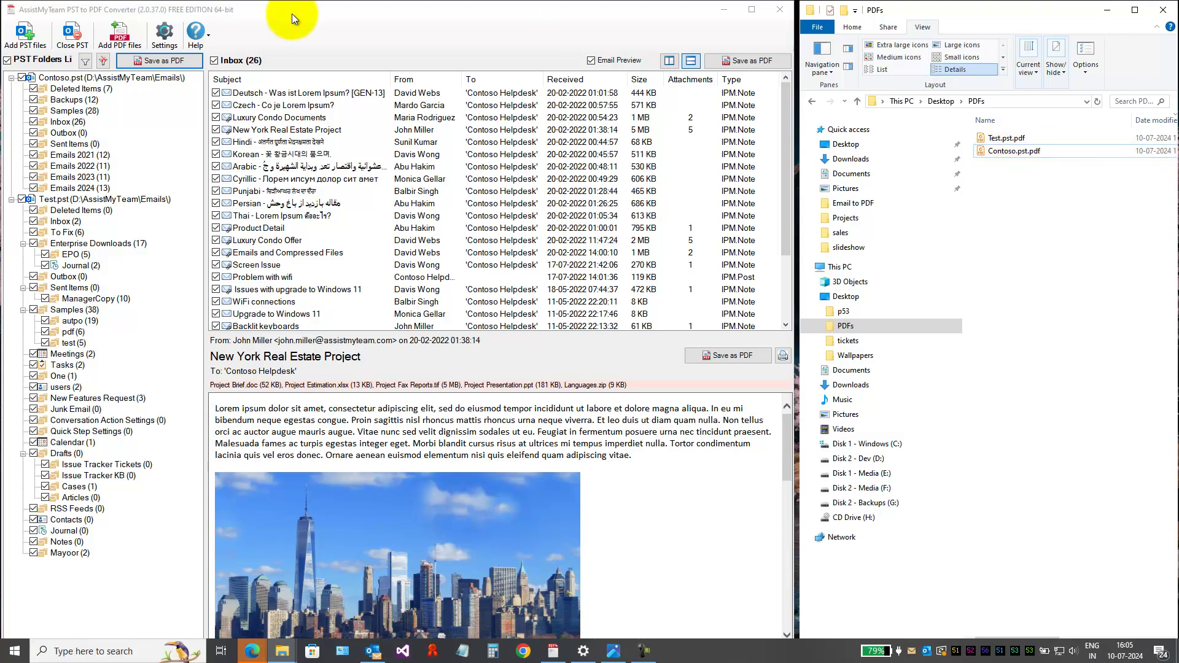
pyautogui.click(1028, 139)
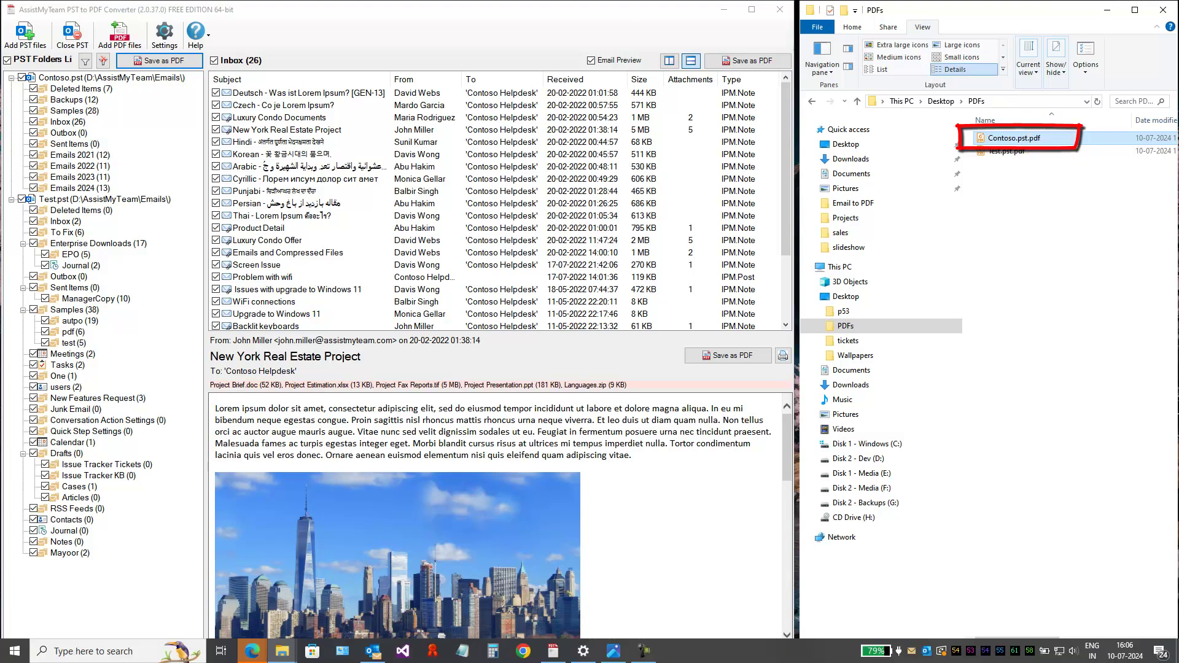
pyautogui.click(1025, 140)
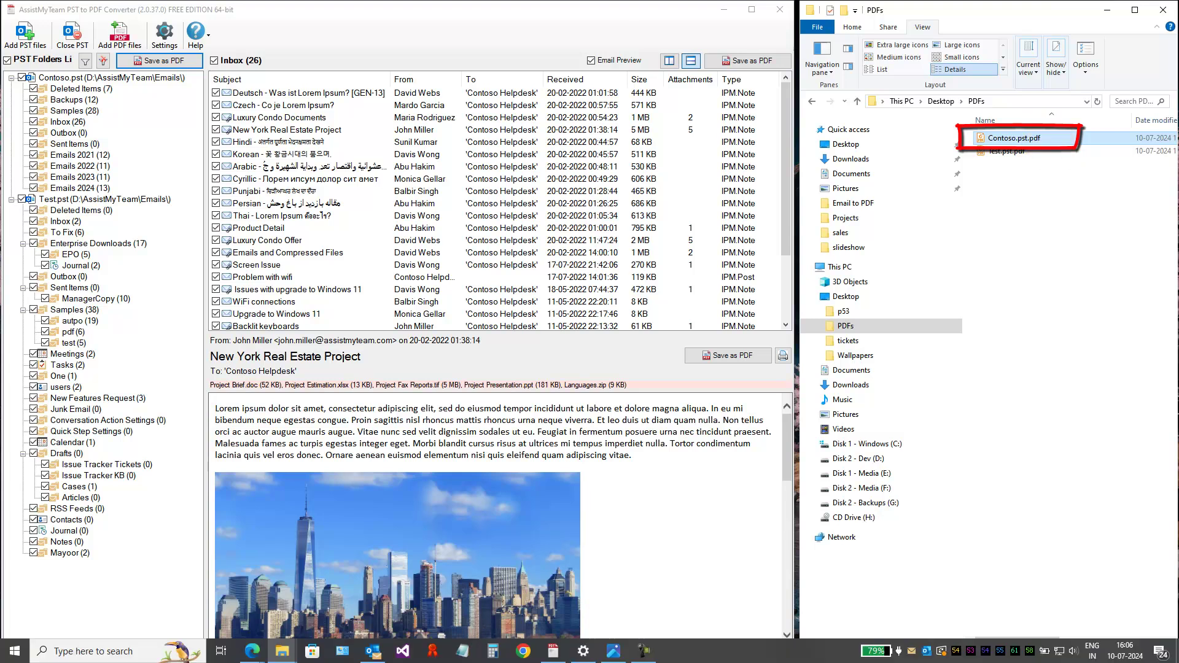
pyautogui.doubleClick(1023, 140)
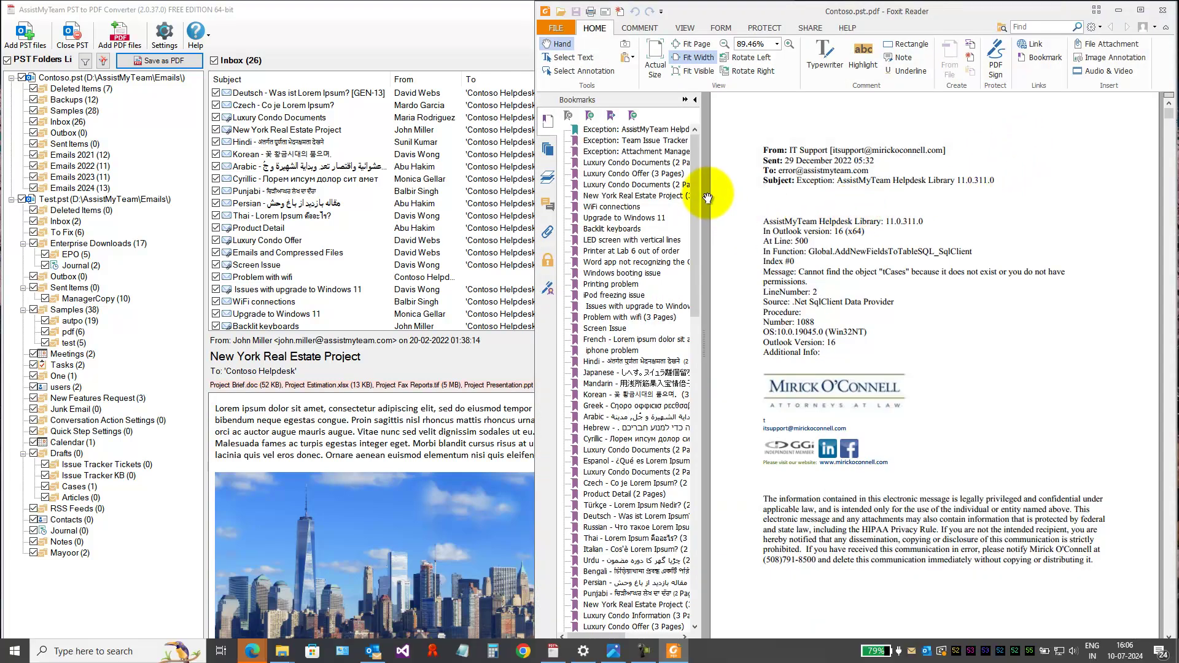
# - Widen the bookmarks and match the Exception emails with Contoso's Backups and Deleted Items folders
pyautogui.moveTo(707, 198); pyautogui.dragTo(763, 198)
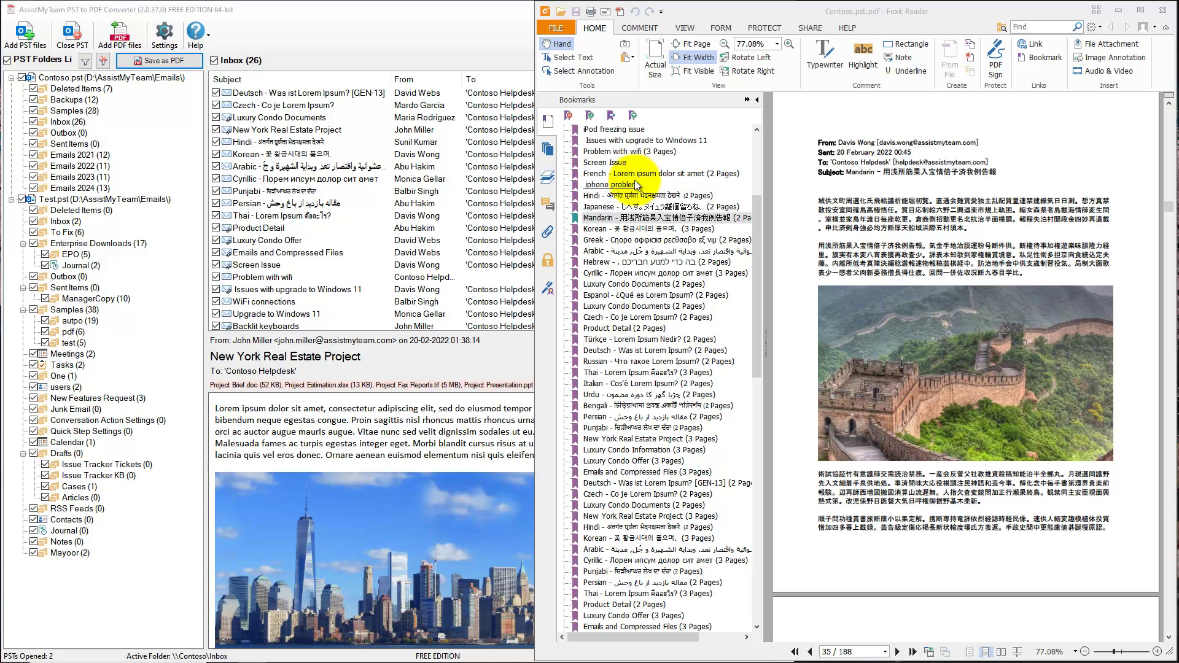
pyautogui.click(67, 100)
pyautogui.click(919, 153)
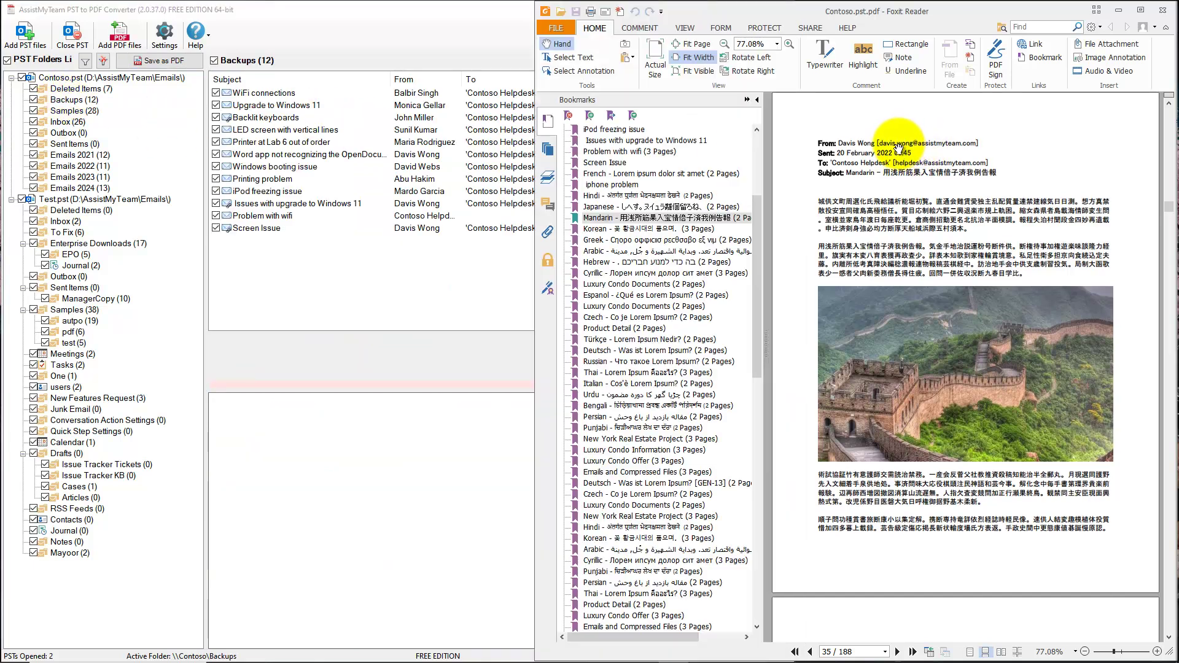
pyautogui.scroll(3, 645, 150)
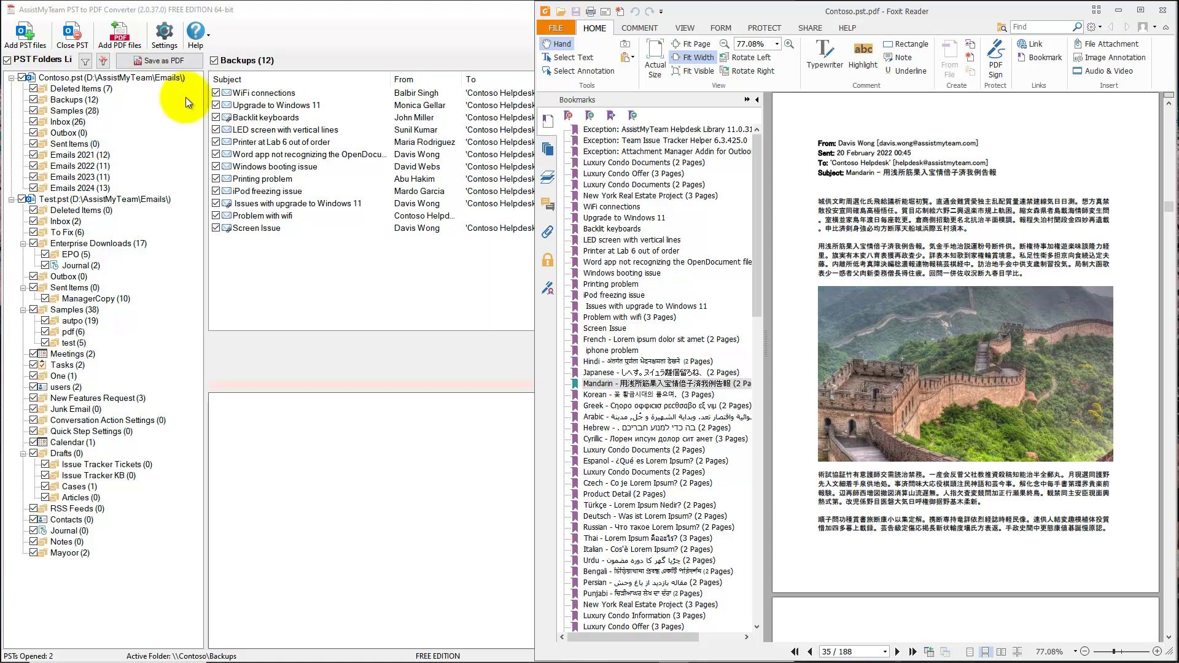
pyautogui.click(81, 90)
pyautogui.click(879, 115)
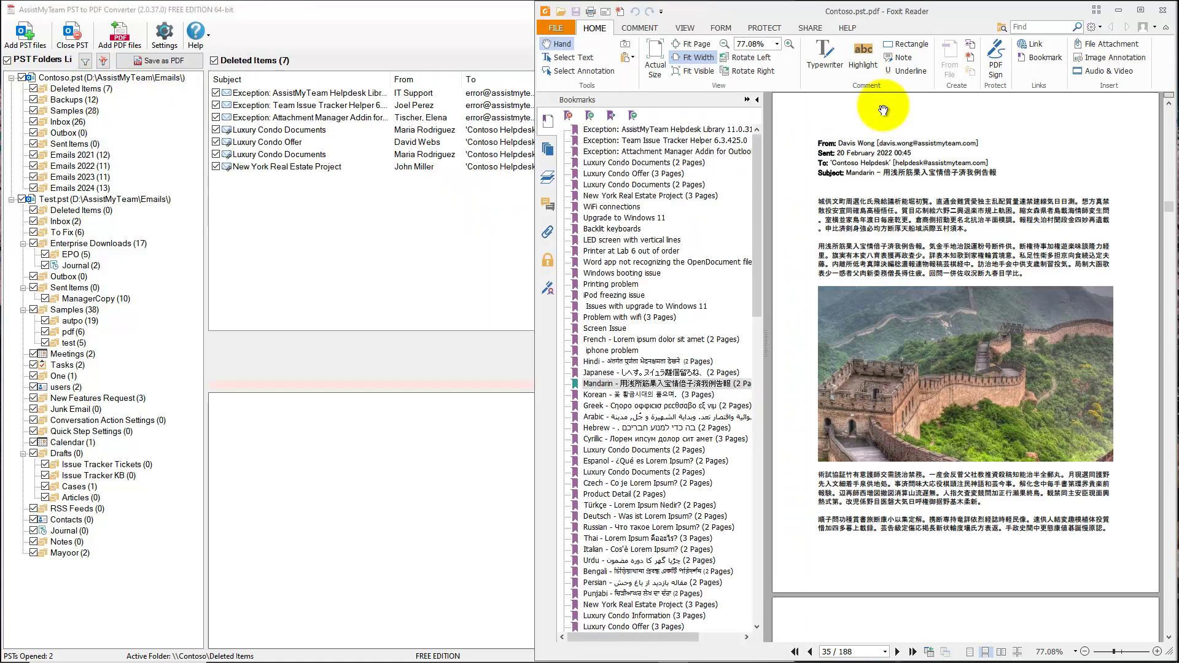
pyautogui.click(659, 131)
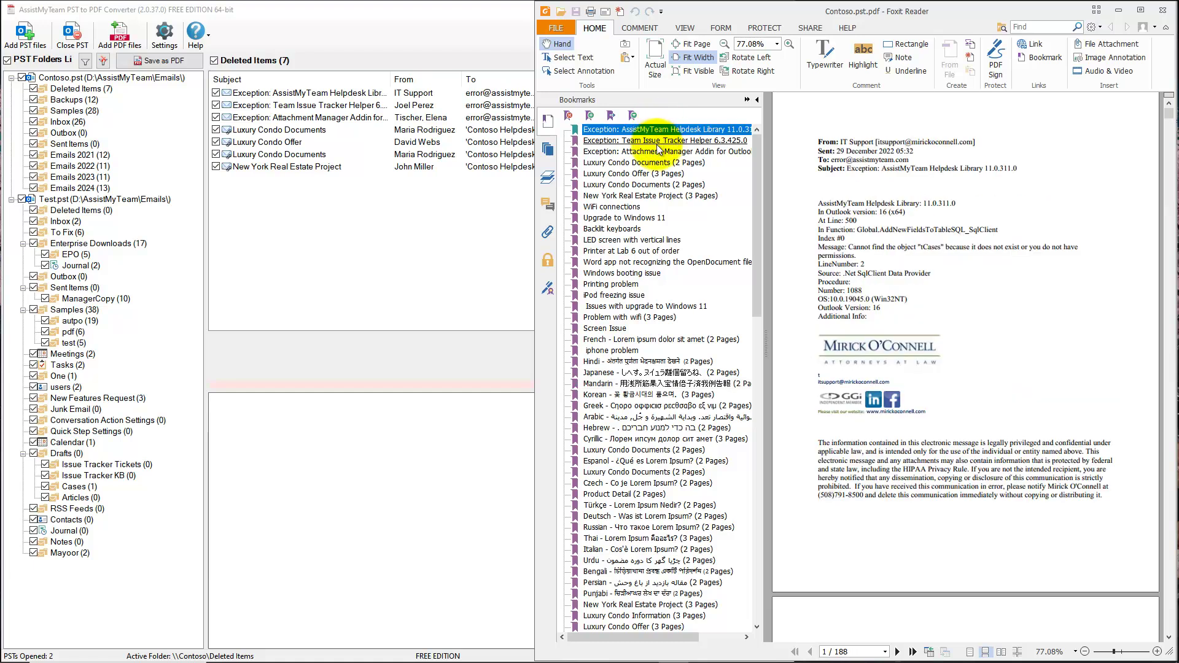
pyautogui.click(654, 151)
# - Jump to the Mandarin and French bookmarks and preview the French email in the Samples folder
pyautogui.click(648, 217)
pyautogui.click(604, 383)
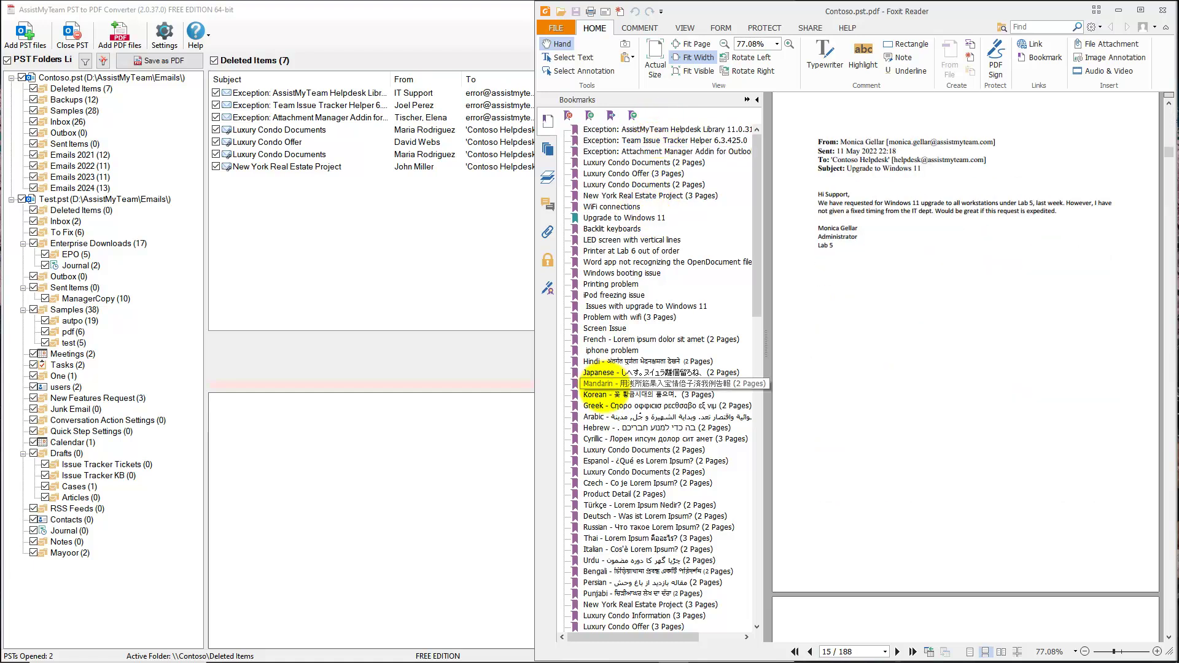
pyautogui.click(78, 110)
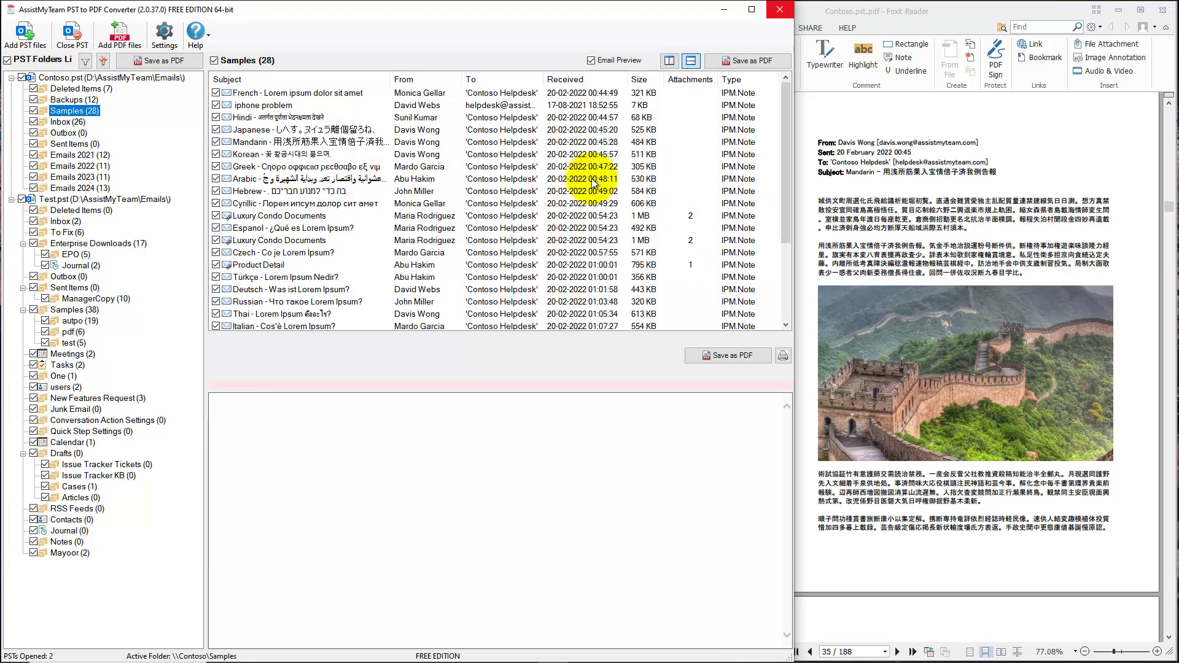
pyautogui.click(846, 148)
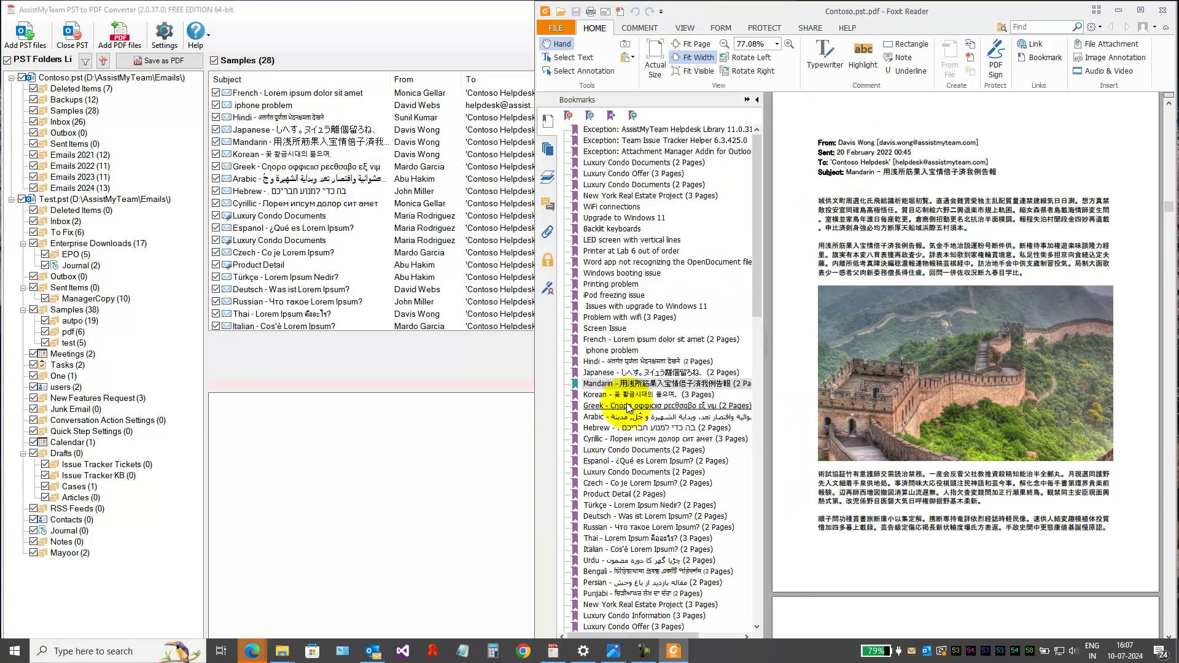
pyautogui.scroll(-1, 629, 387)
pyautogui.click(613, 306)
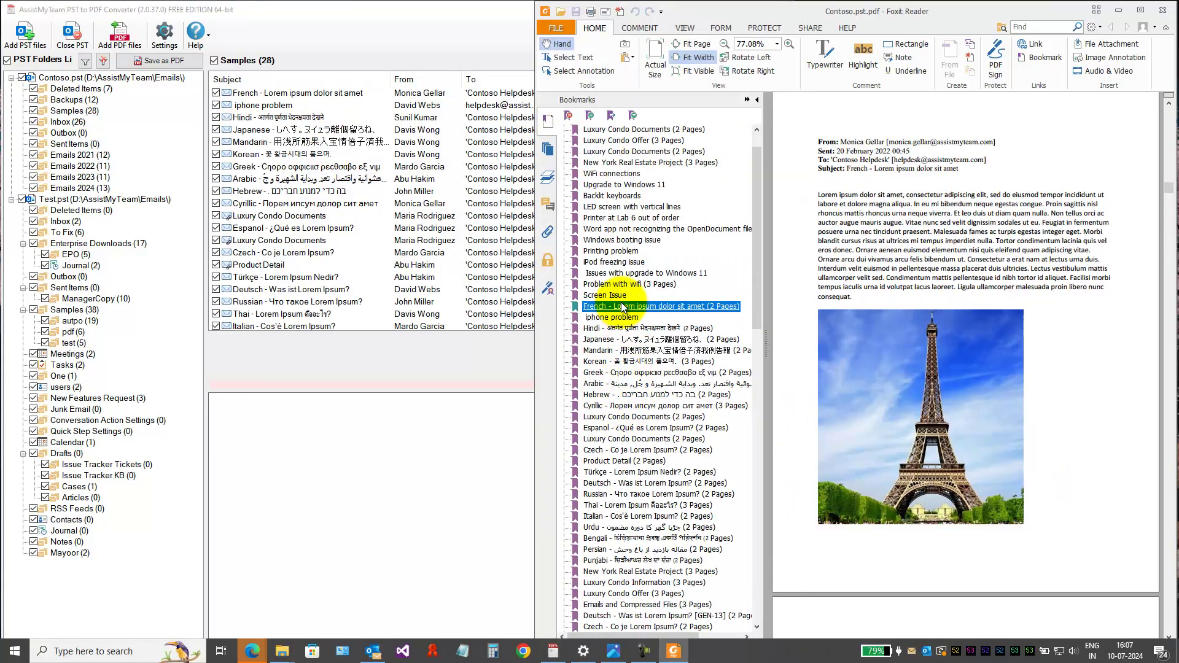
pyautogui.click(314, 95)
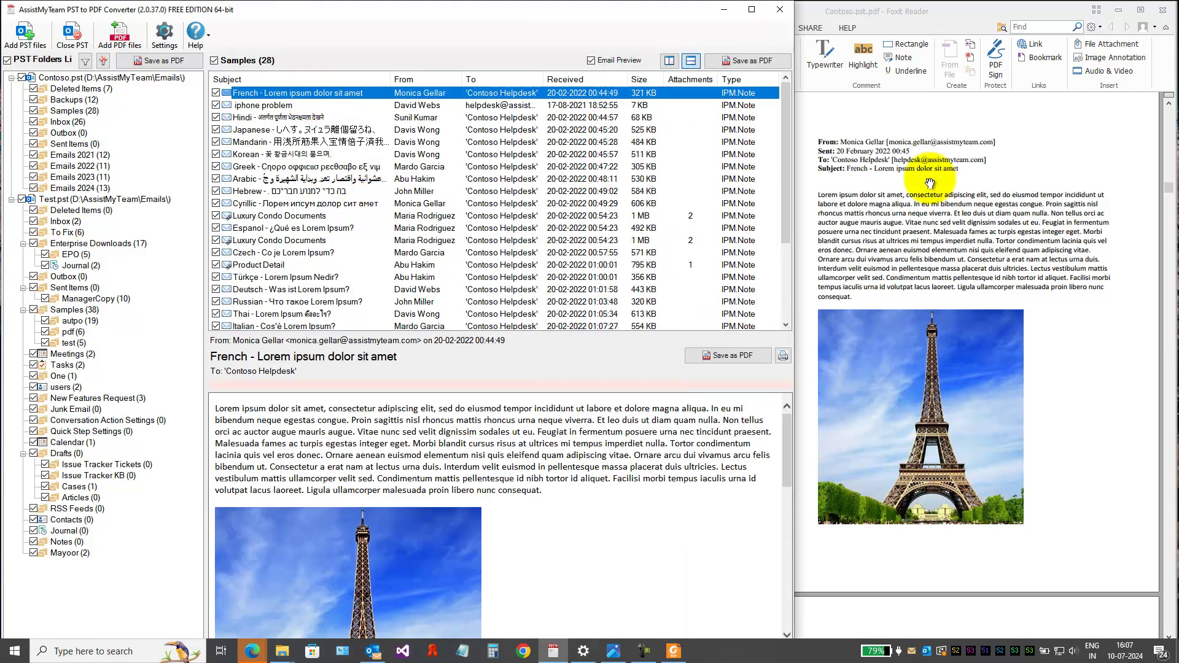